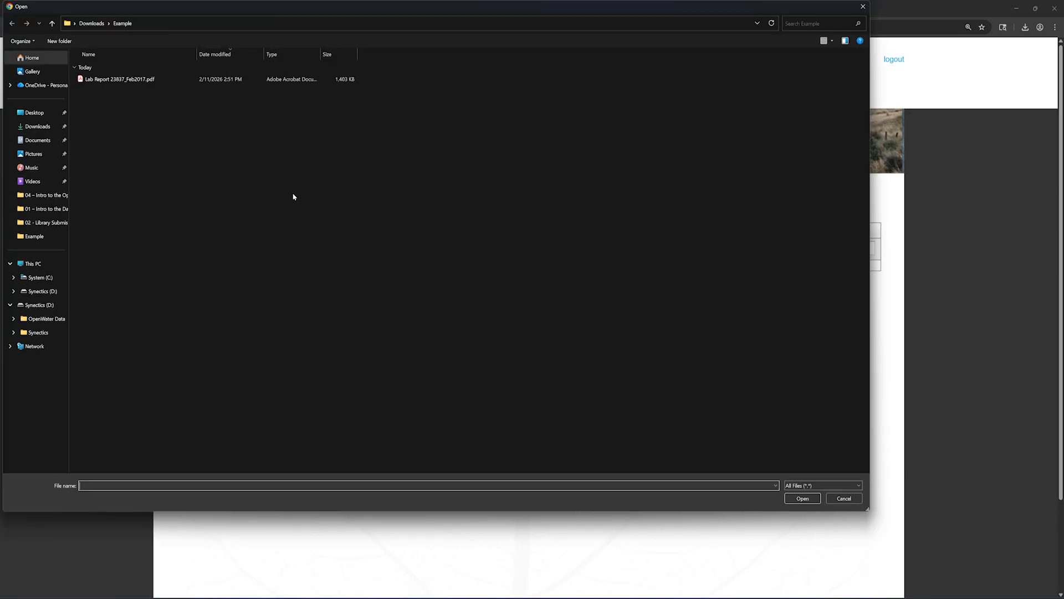
Choose Lab Report 23837_Feb2017.pdf as the file to upload and view the report's cover page for its details.
double_click(164, 80)
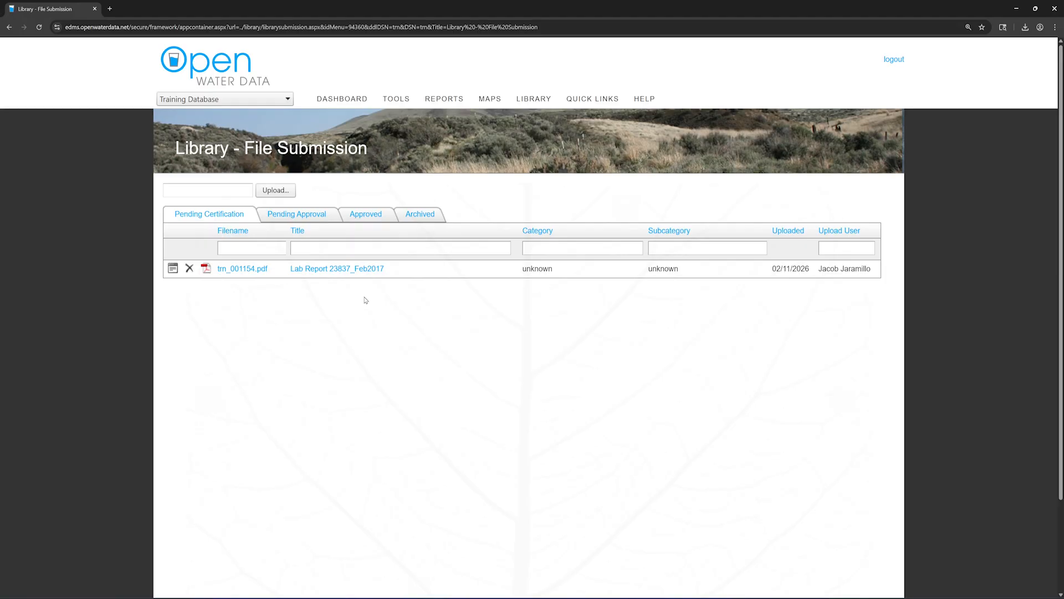
click(351, 272)
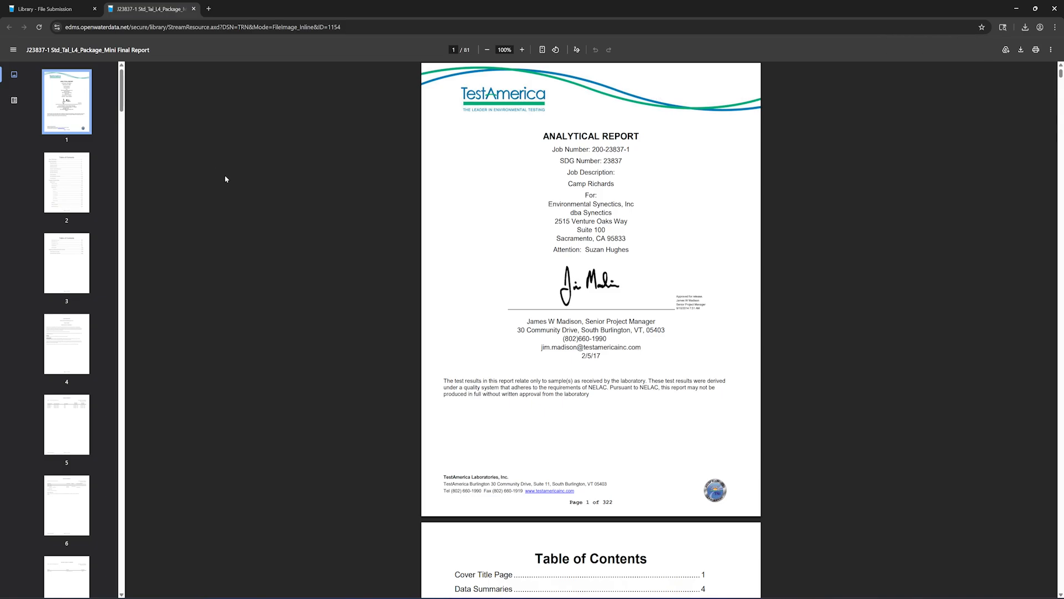
click(194, 8)
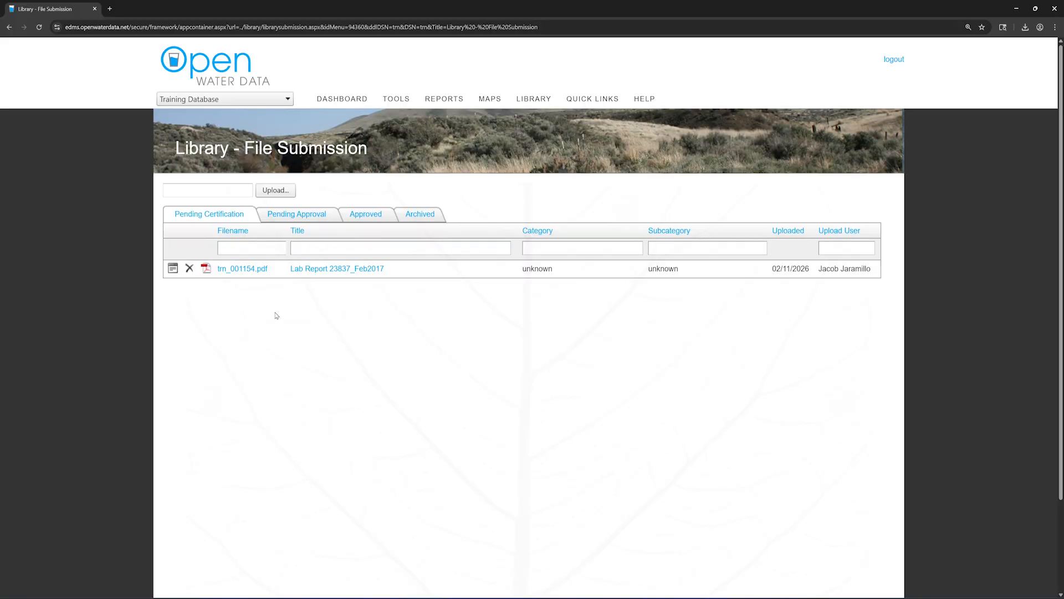
Open the properties of the uploaded lab report and set its title to "Laboratory Report, SDG 23837".
click(173, 269)
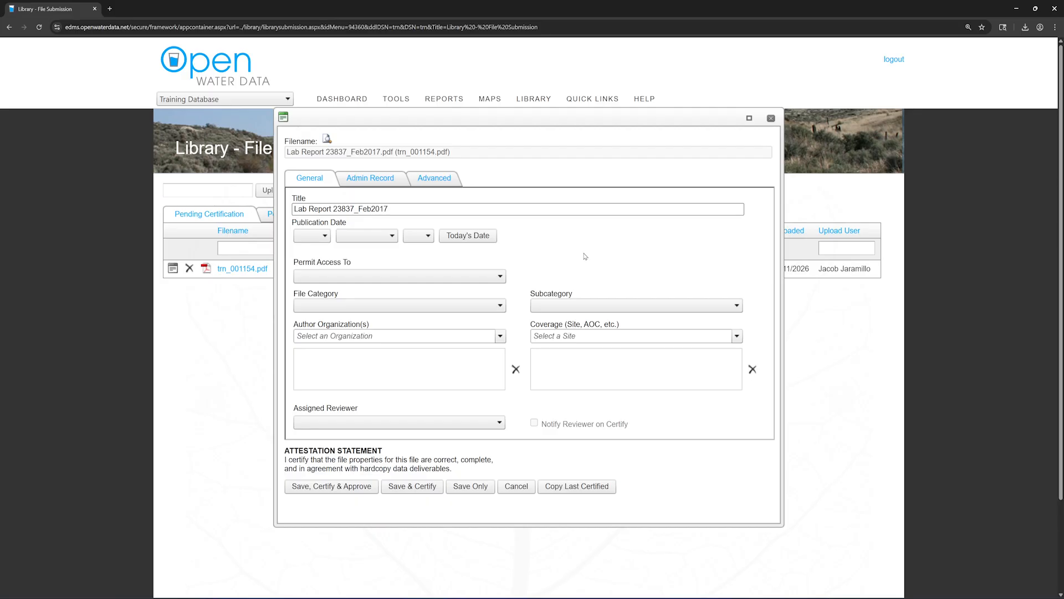
click(581, 211)
triple_click(580, 211)
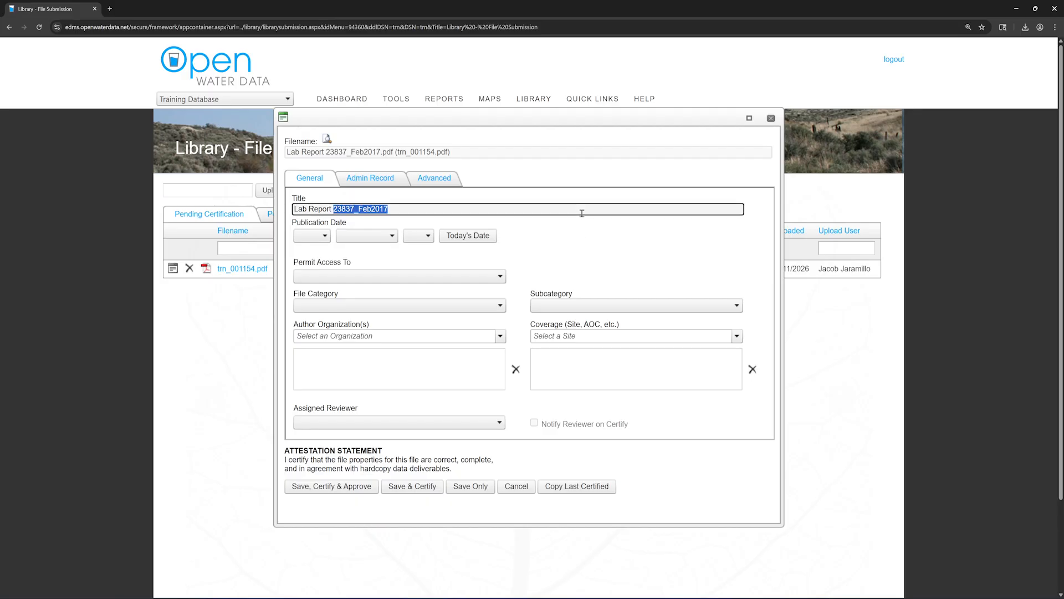
key(BackSpace)
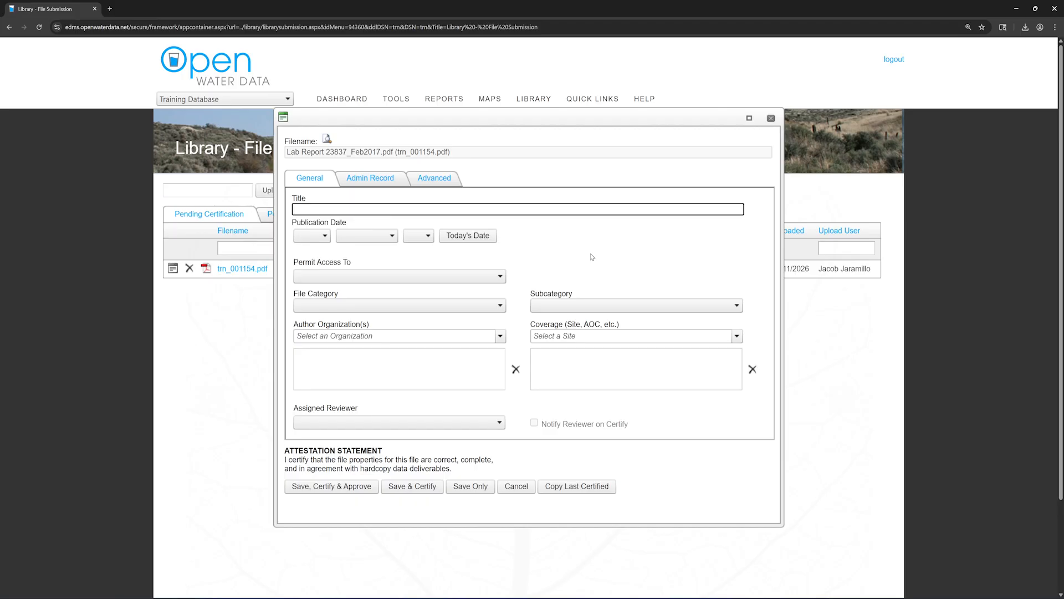
text(Laboratory Report, SDG 23837)
click(592, 257)
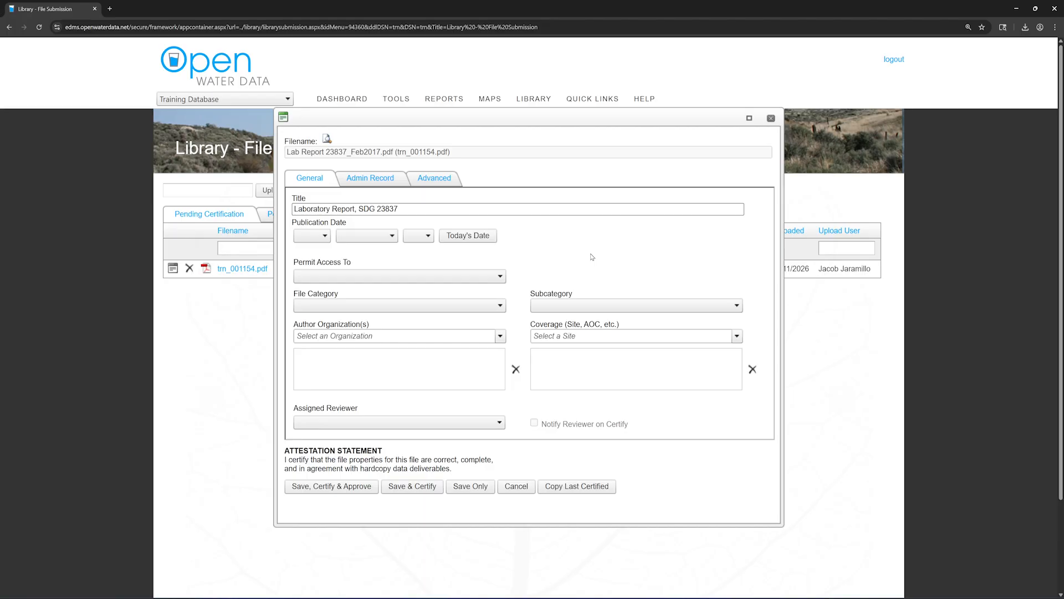
Set the publication date to 2017 February 05 and permit access to General Users.
click(326, 242)
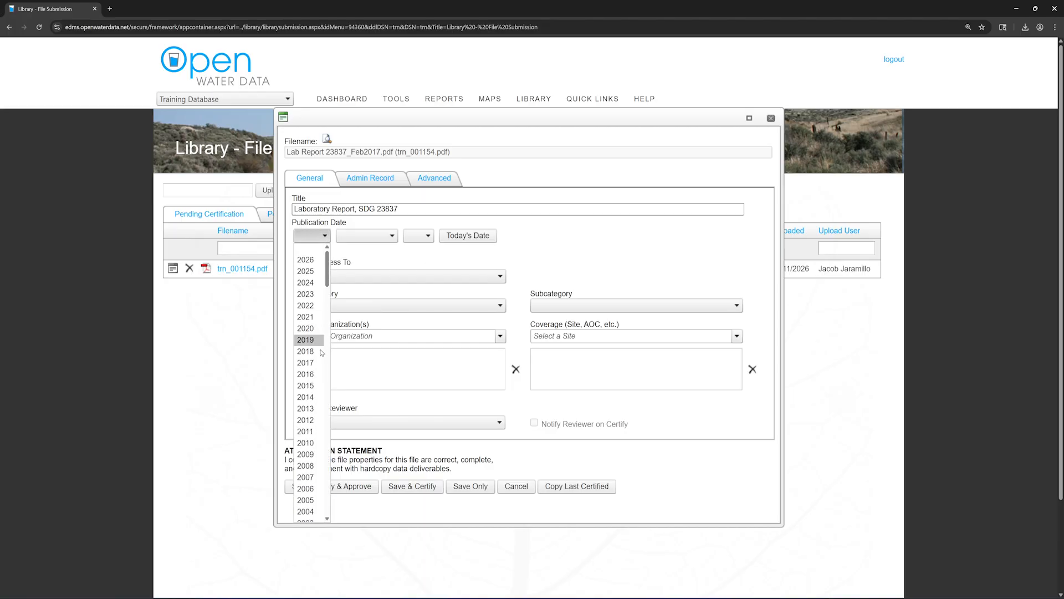
click(319, 364)
click(391, 236)
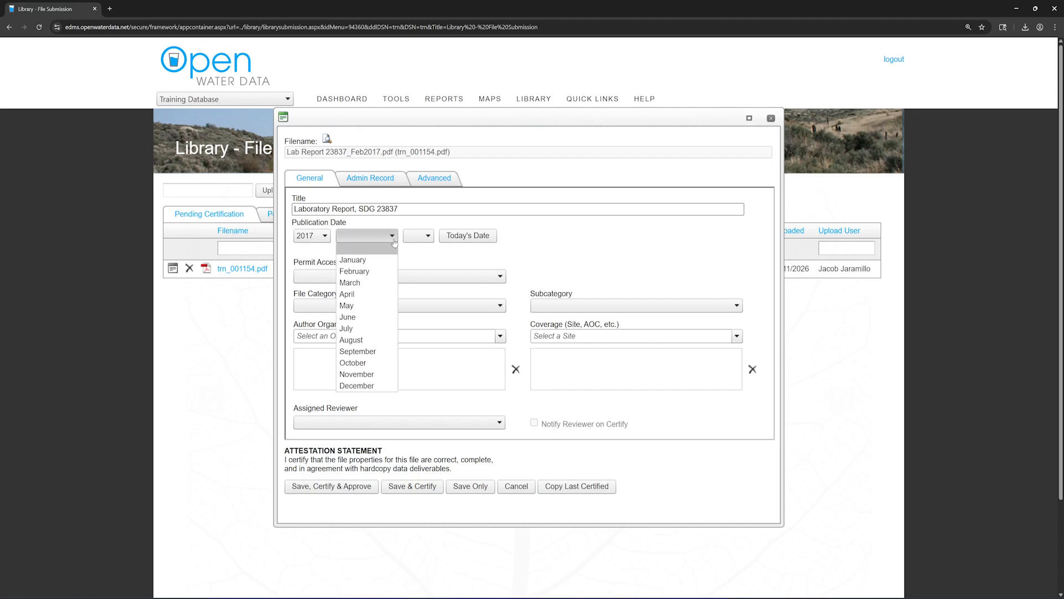
click(379, 272)
click(426, 236)
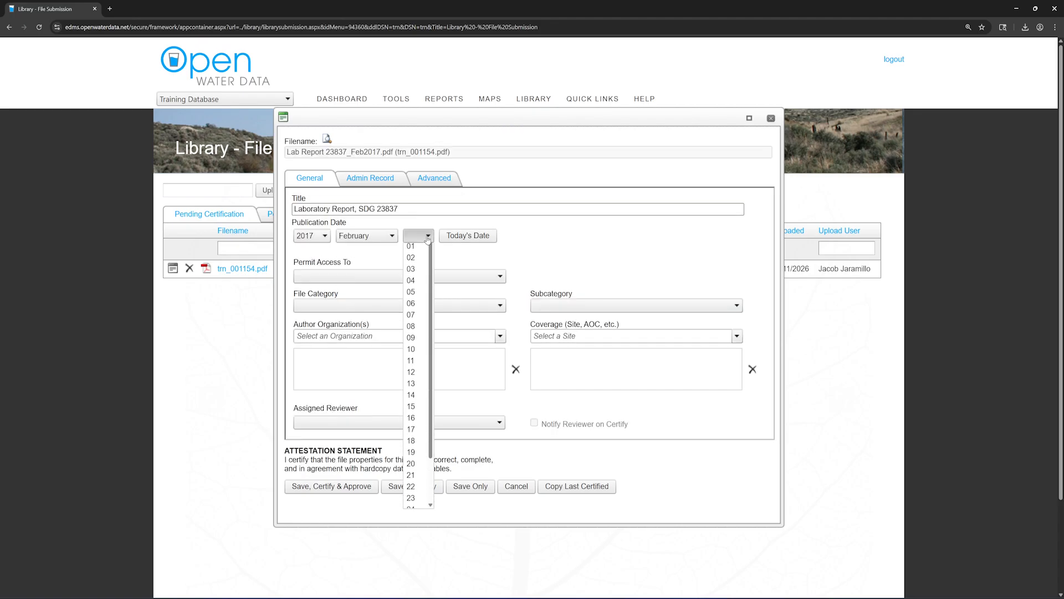
click(423, 305)
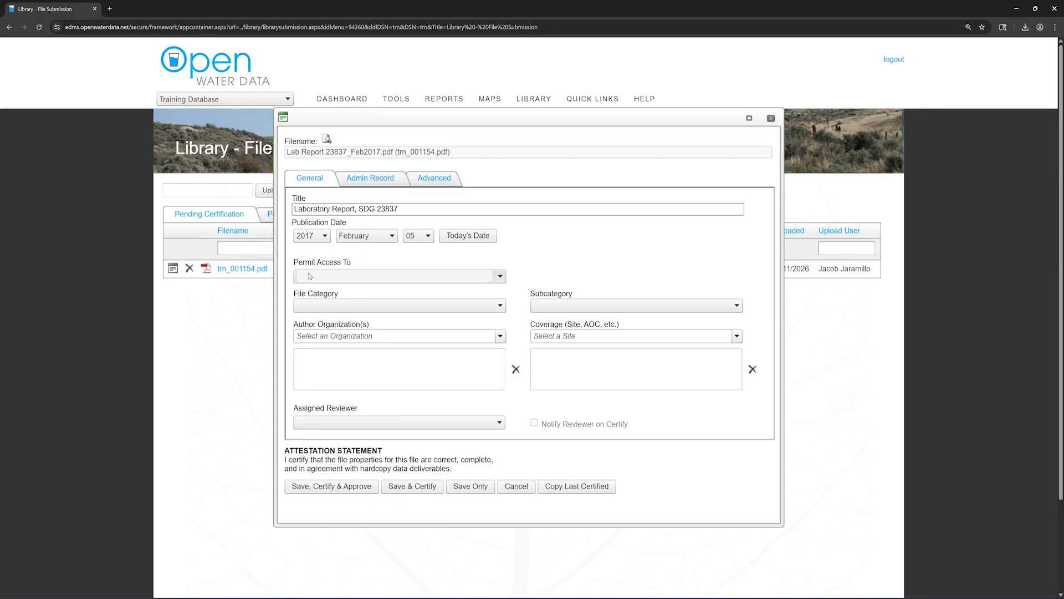
click(500, 278)
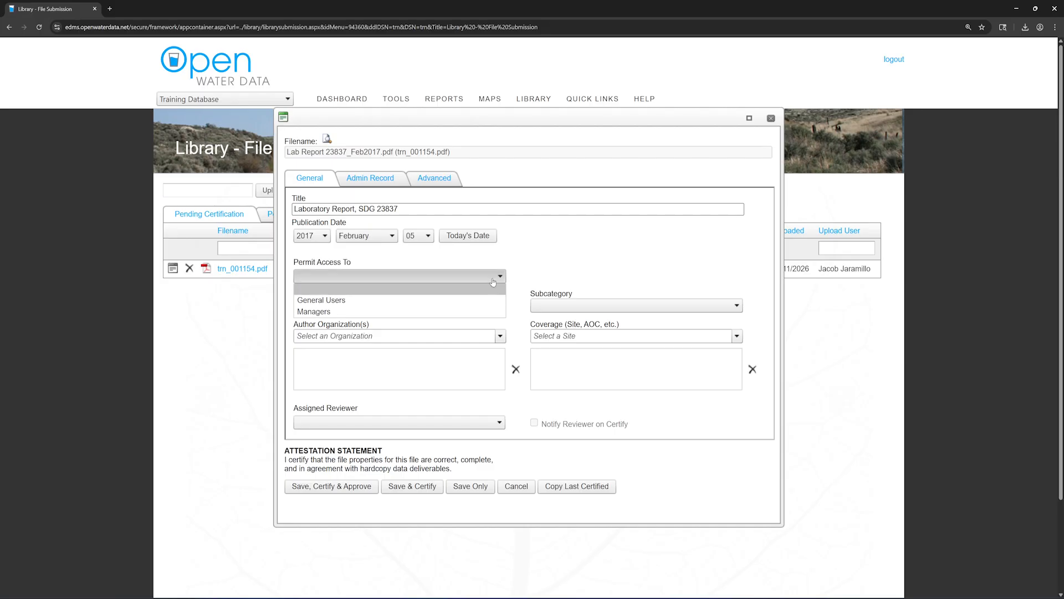
click(457, 305)
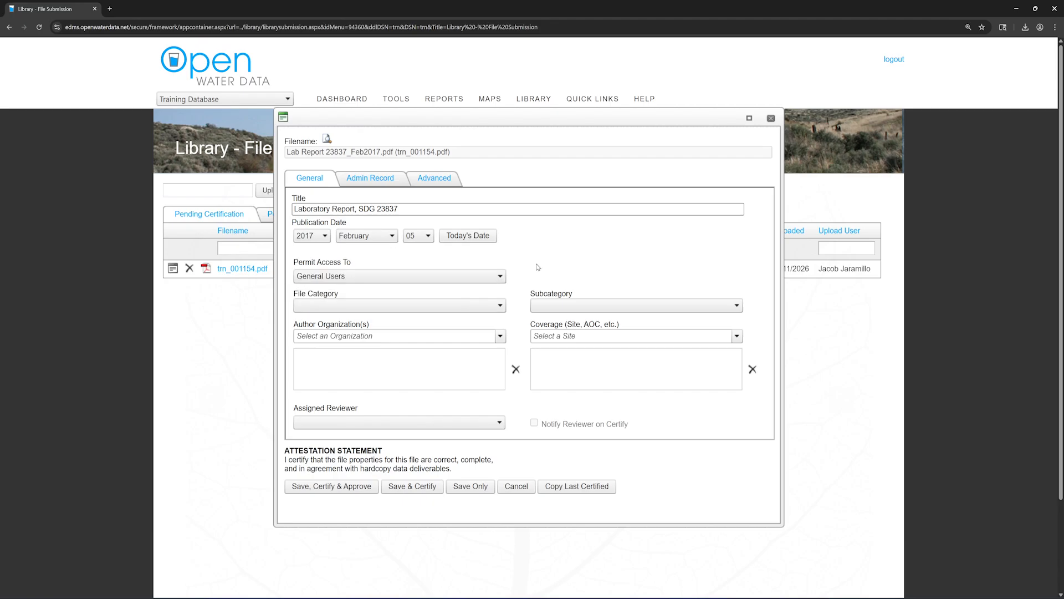
Set the file category to Laboratory Reports and the subcategory to All.
click(501, 306)
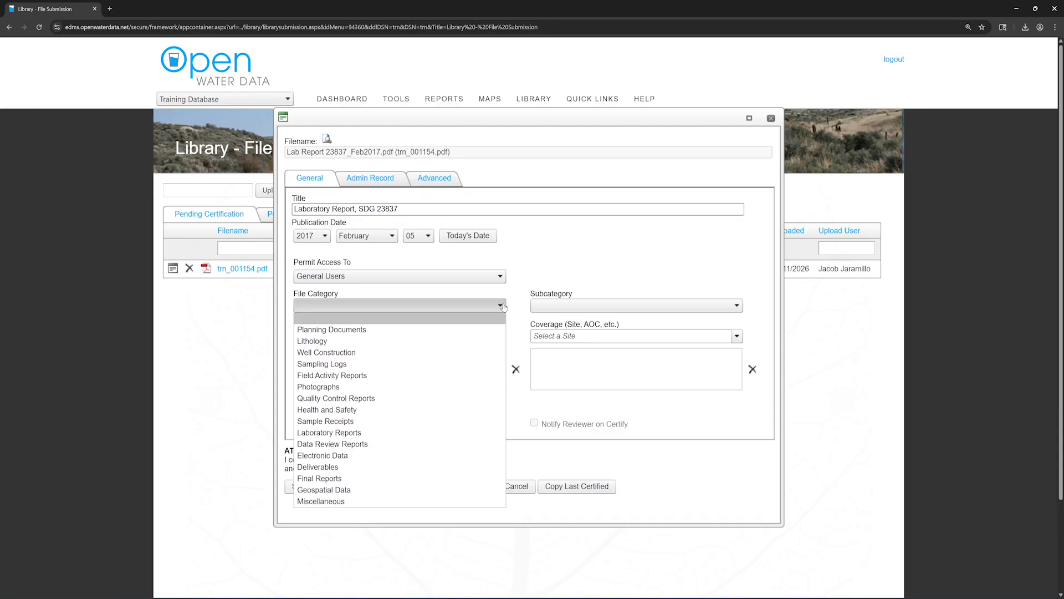
click(444, 432)
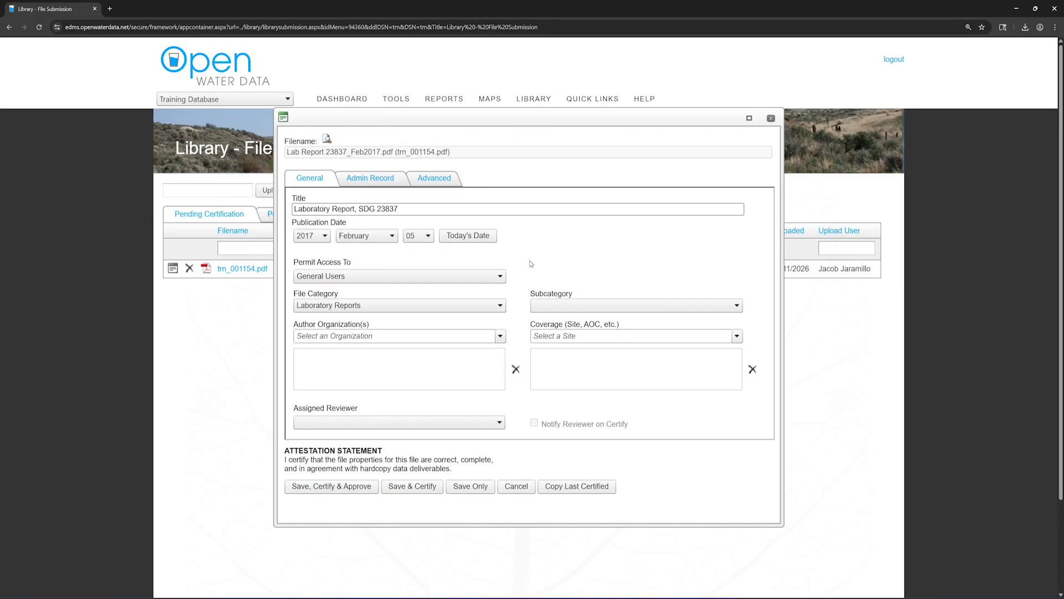
click(502, 306)
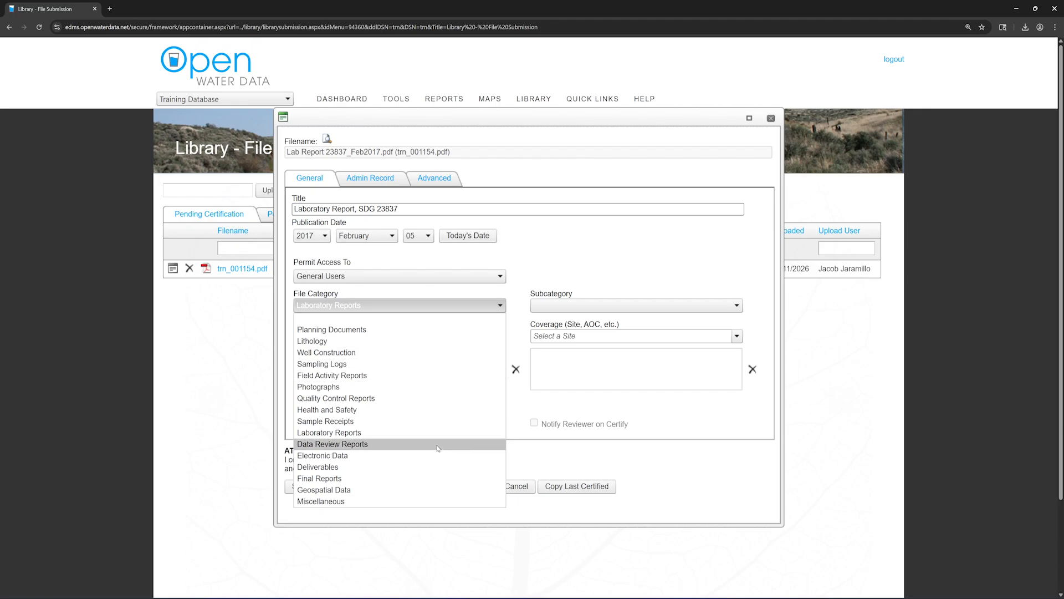
click(583, 241)
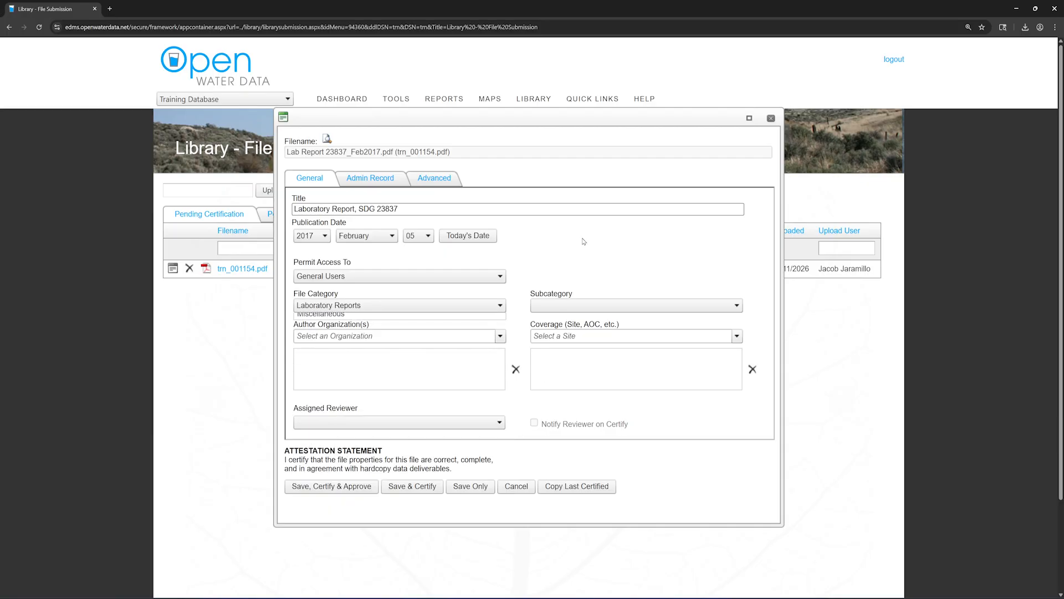
click(737, 310)
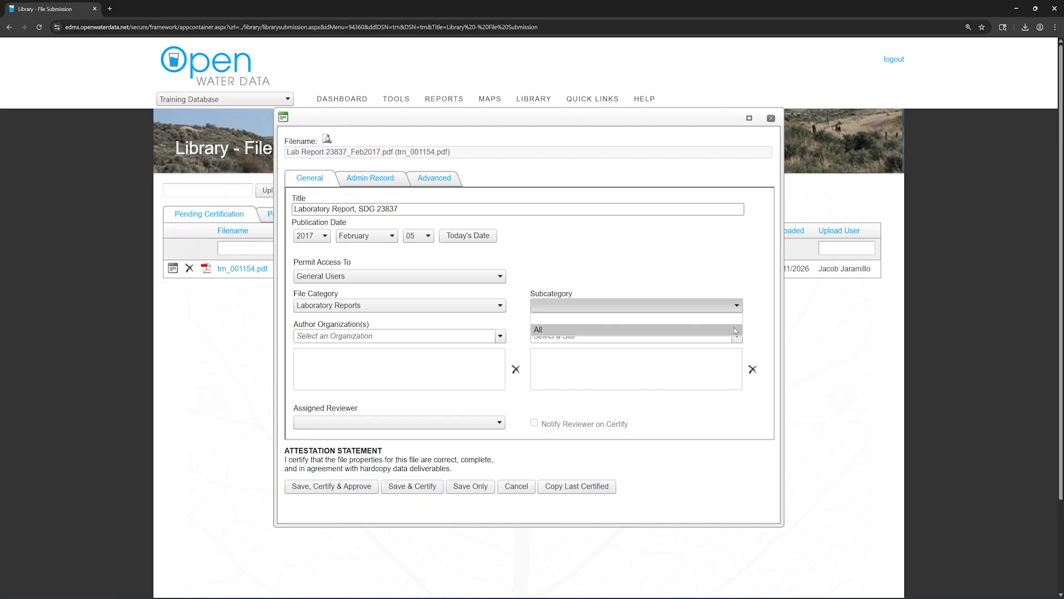
click(734, 329)
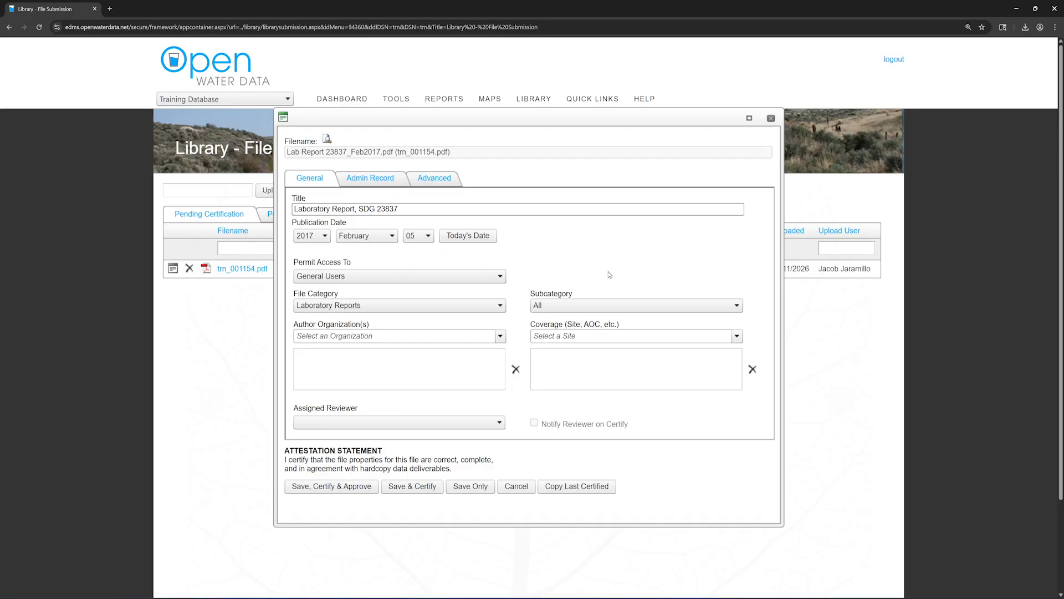
Switch the file category to Geospatial Data to check its subcategories, and restore Laboratory Reports with subcategory All.
click(503, 310)
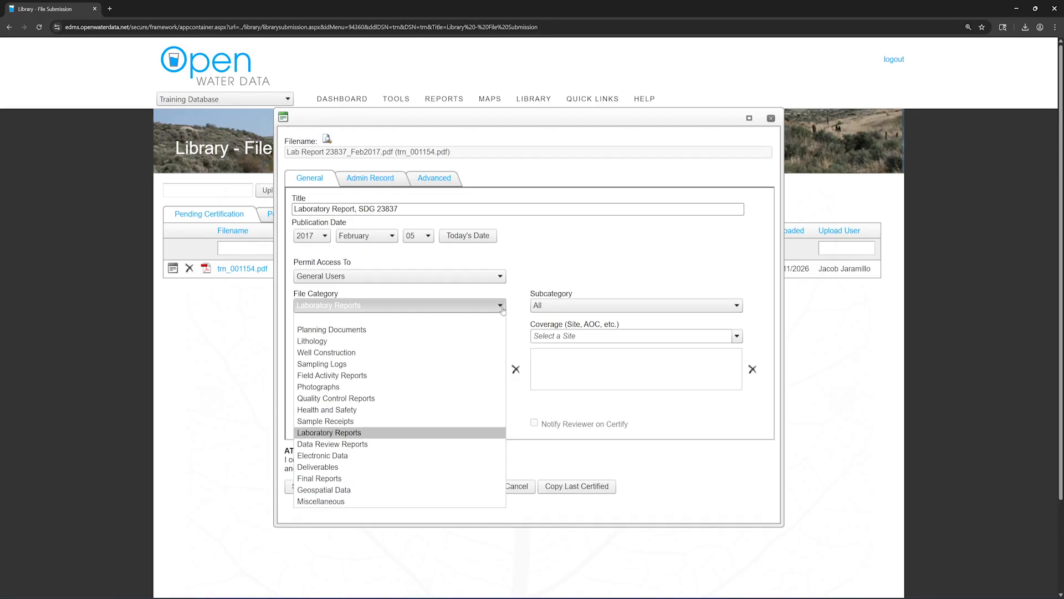
click(355, 489)
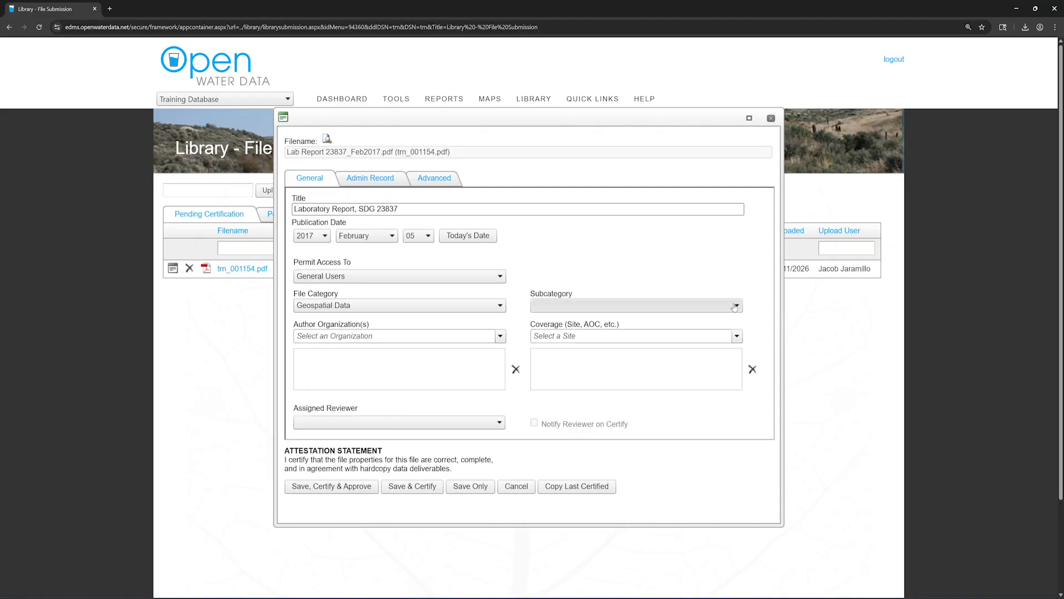
click(736, 308)
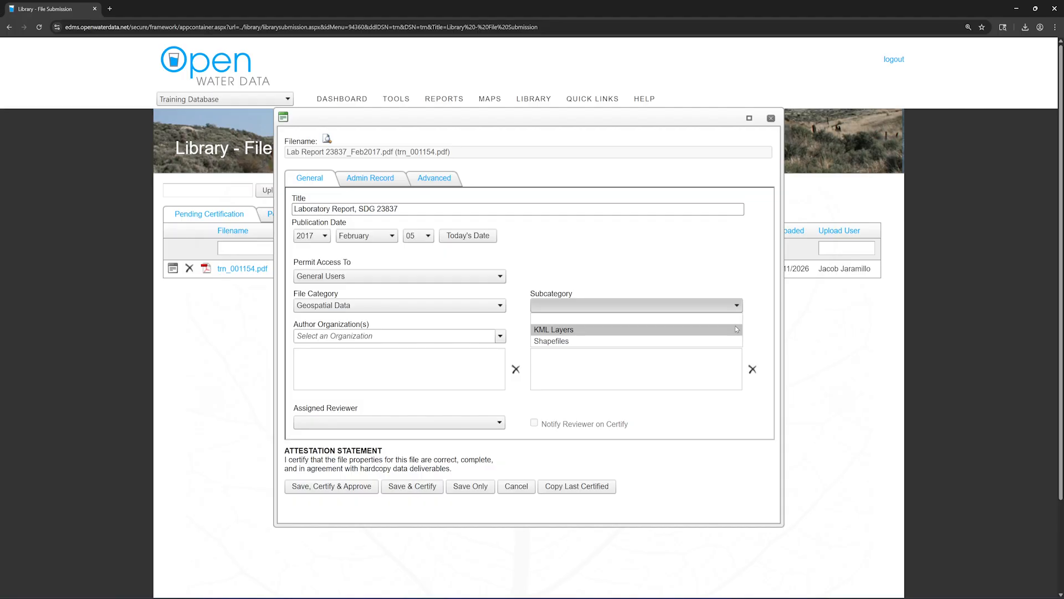
click(736, 329)
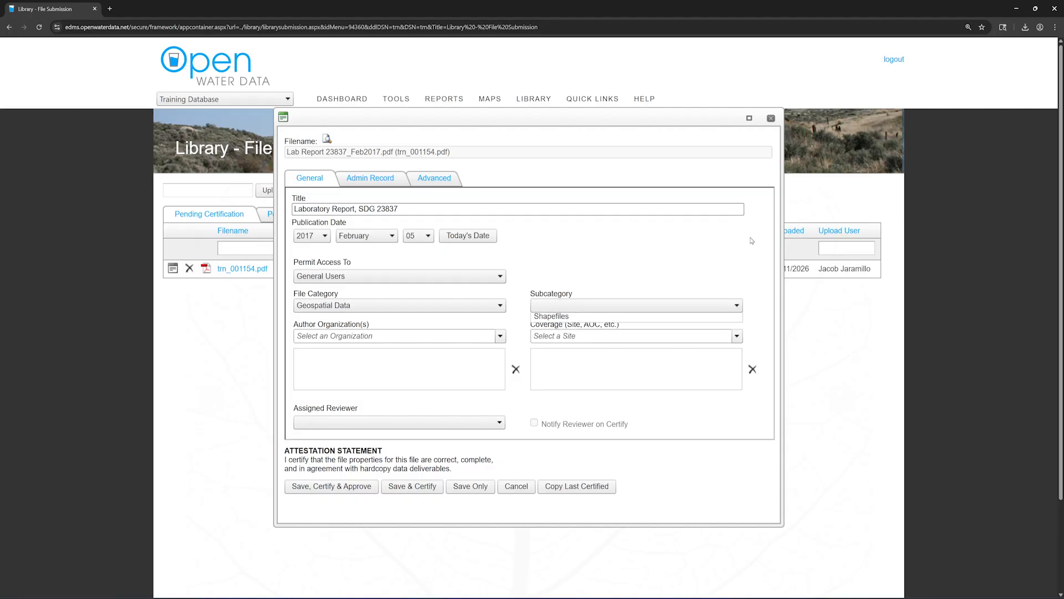
click(502, 305)
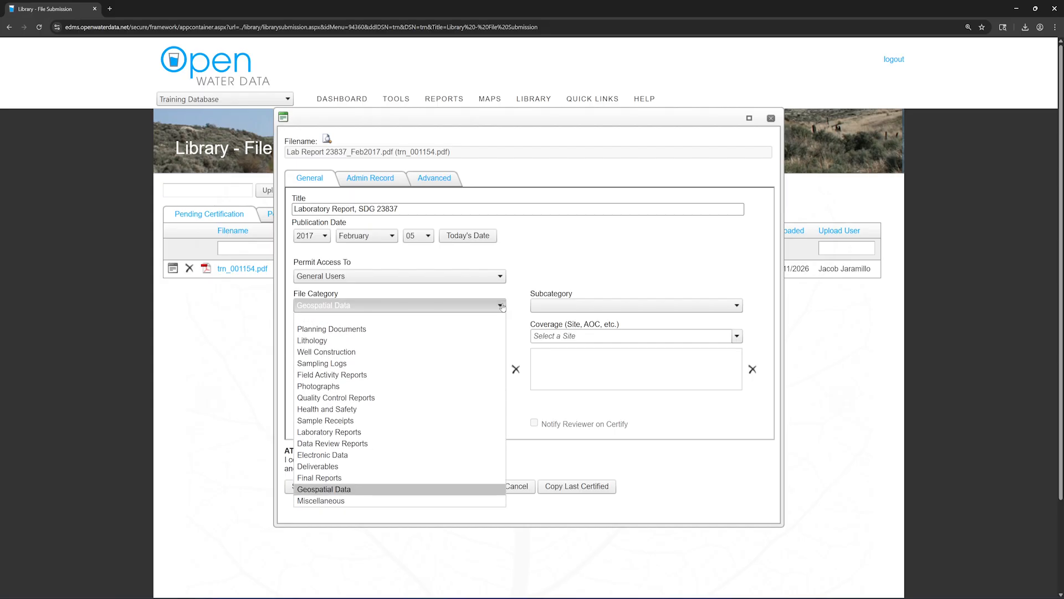
click(386, 435)
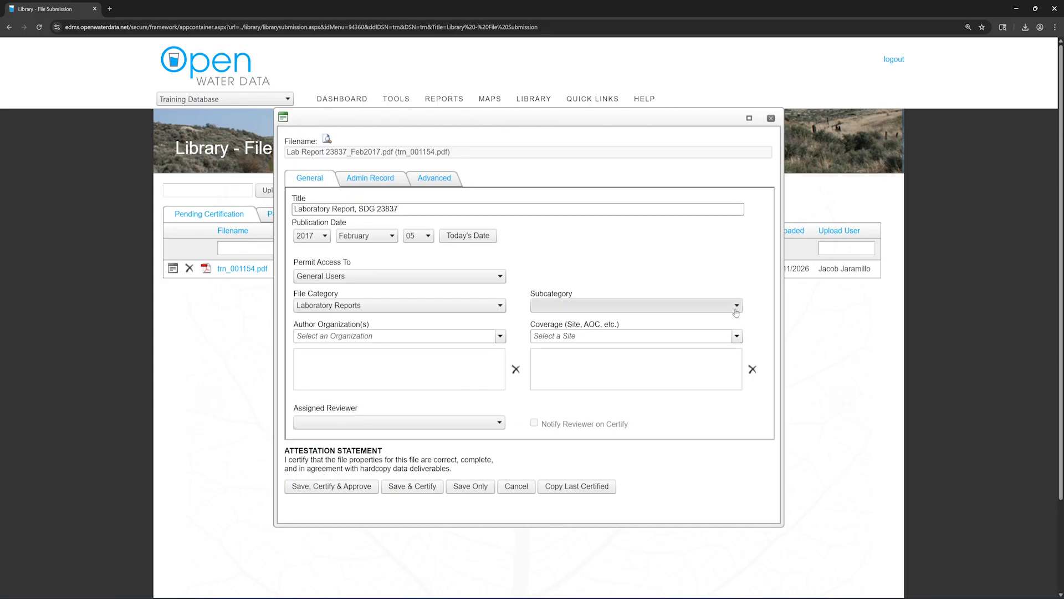
click(690, 305)
click(684, 331)
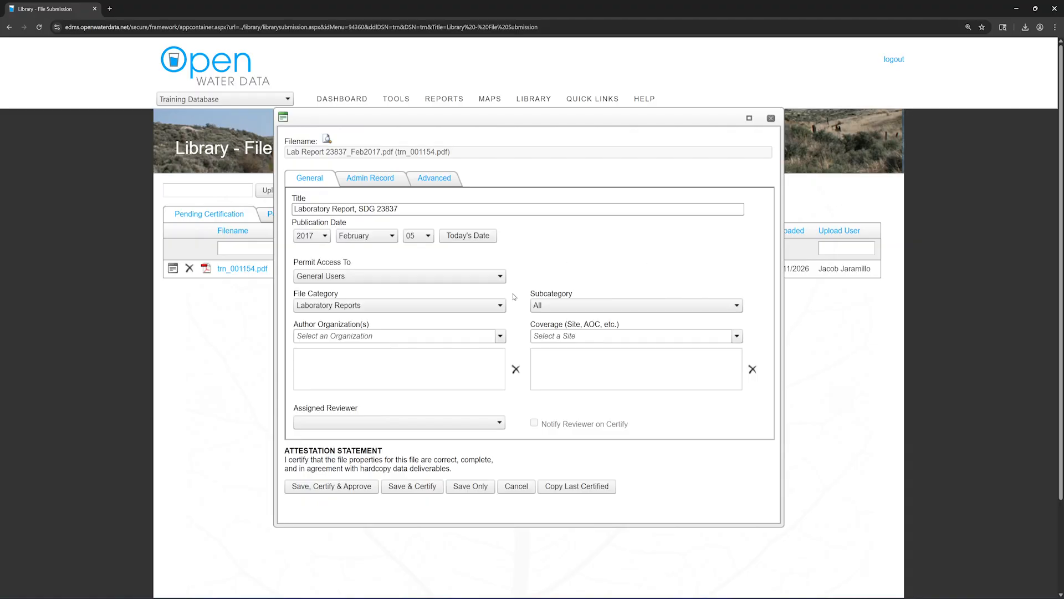
Add Eurofins Environment Testing TestAmerica and Agriculture & Priority Pollutants Laboratories, Inc. as author organizations.
click(500, 336)
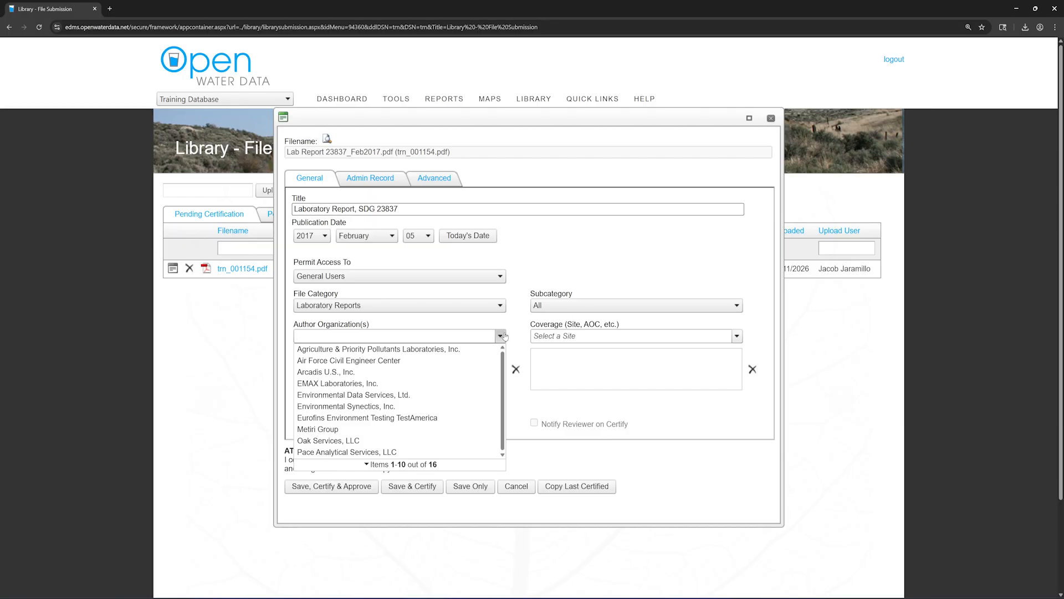
text(Euro)
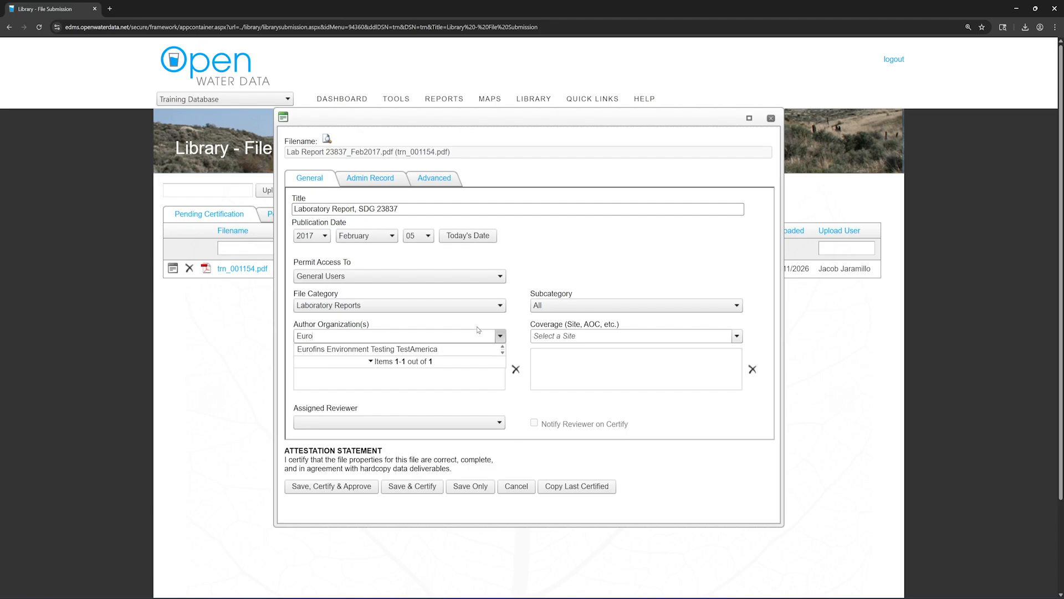
key(ctrl+a)
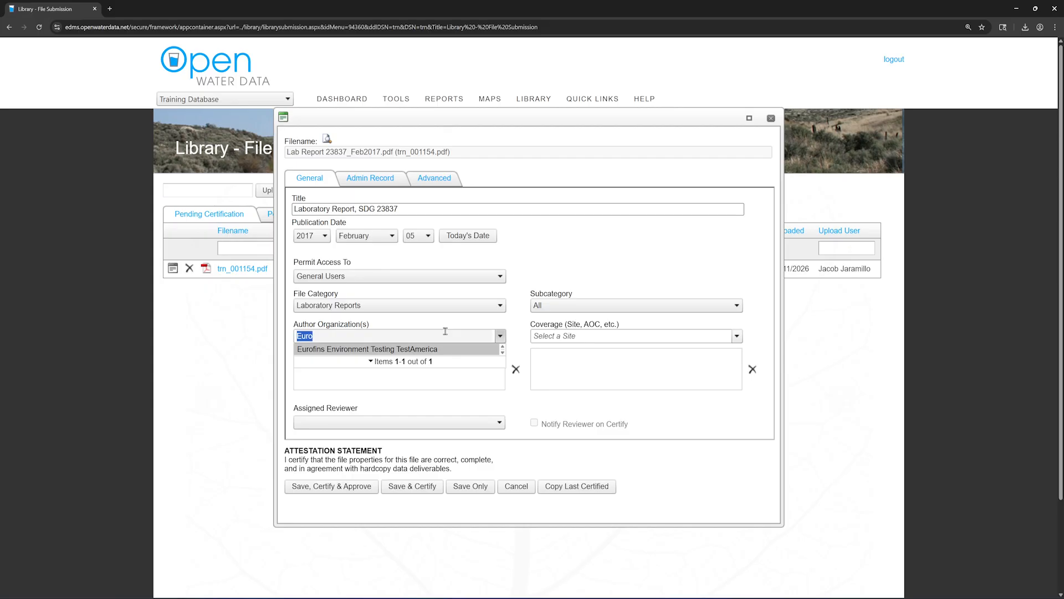
key(BackSpace)
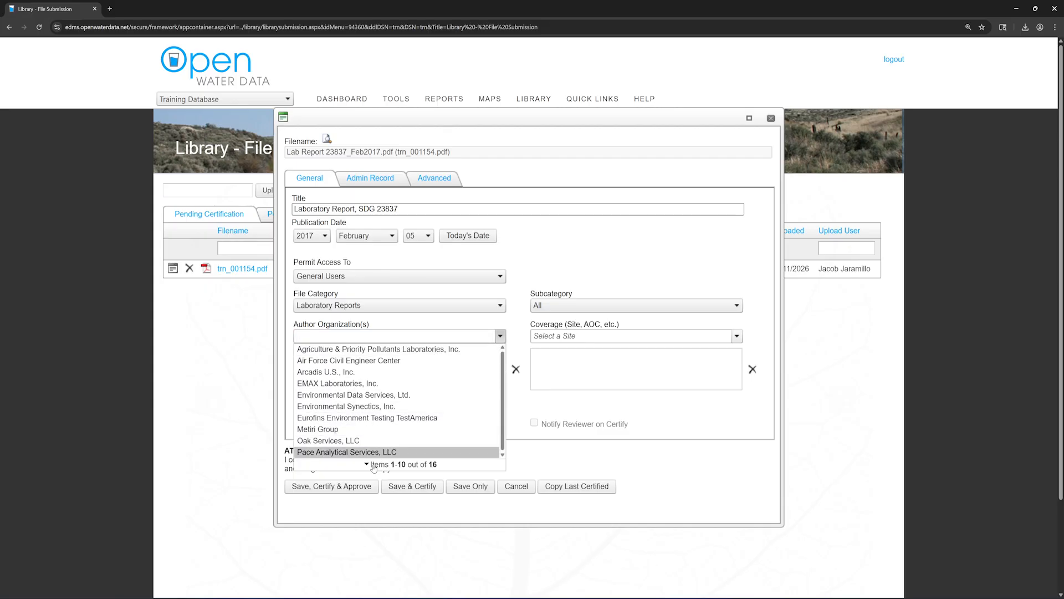
click(374, 465)
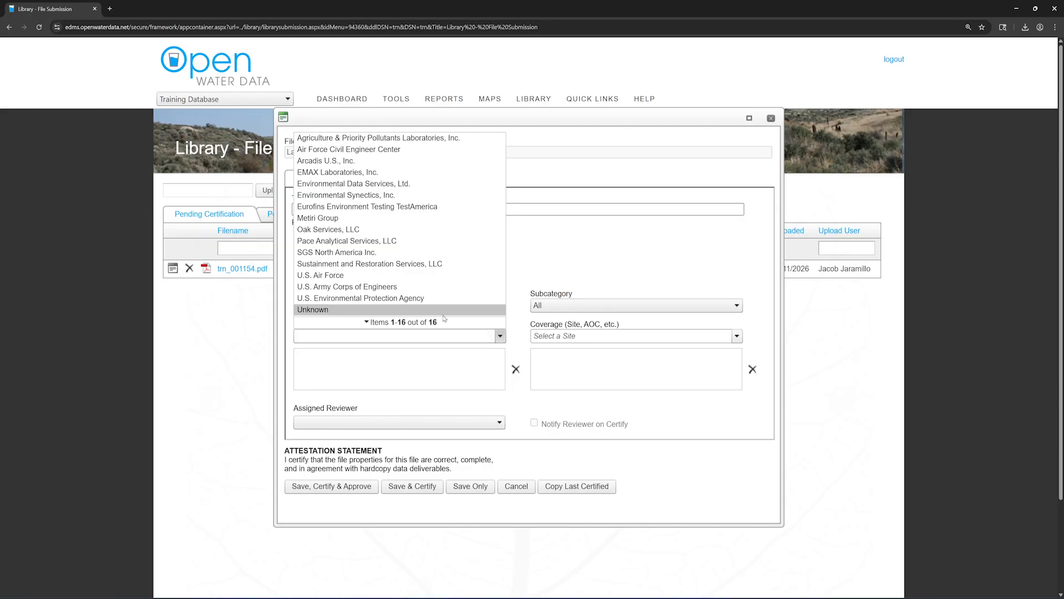
text(Eurofin)
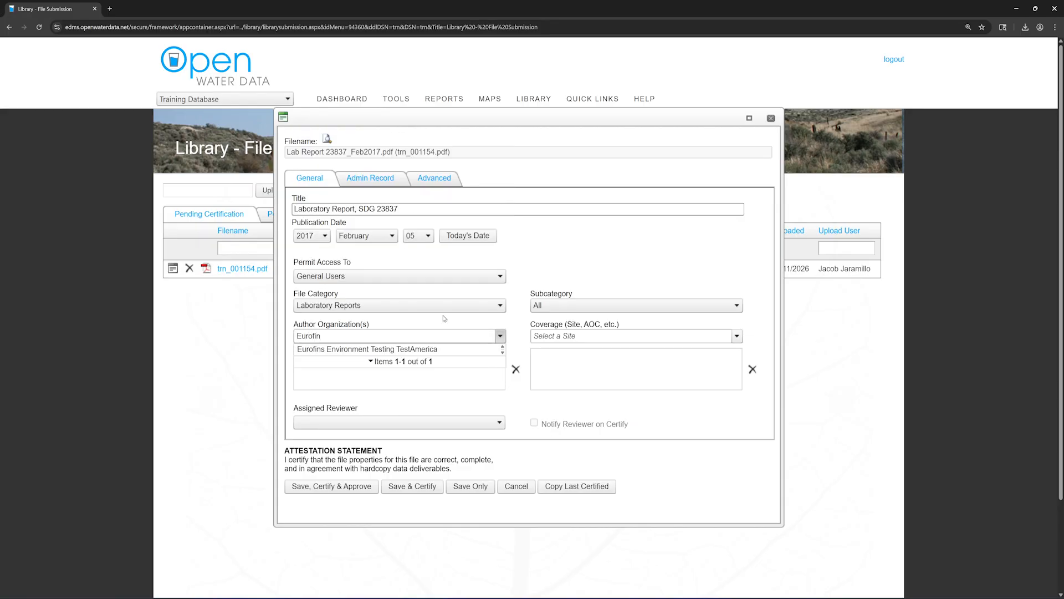
click(445, 347)
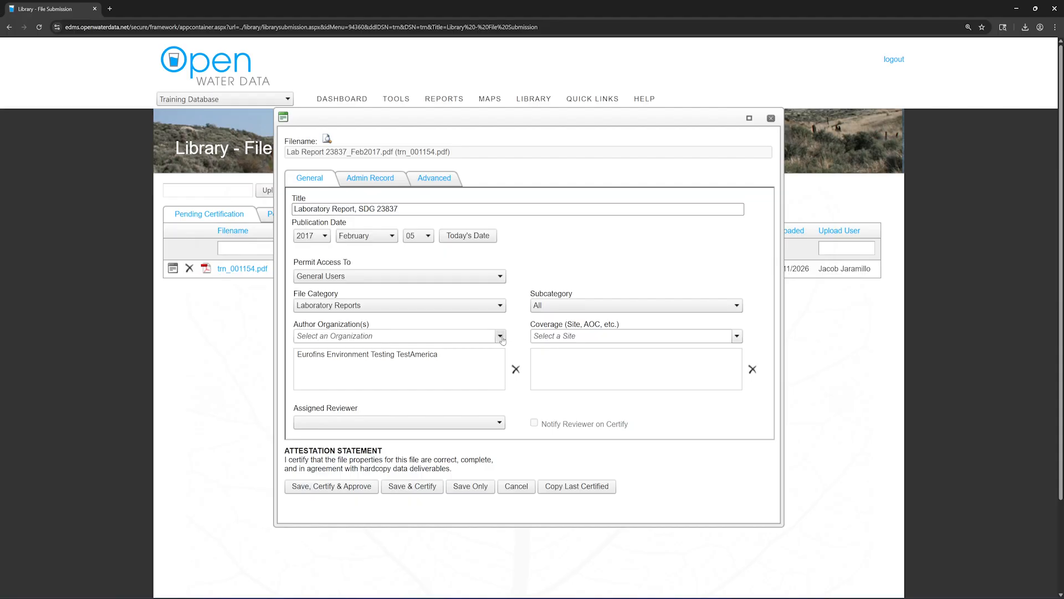
click(500, 337)
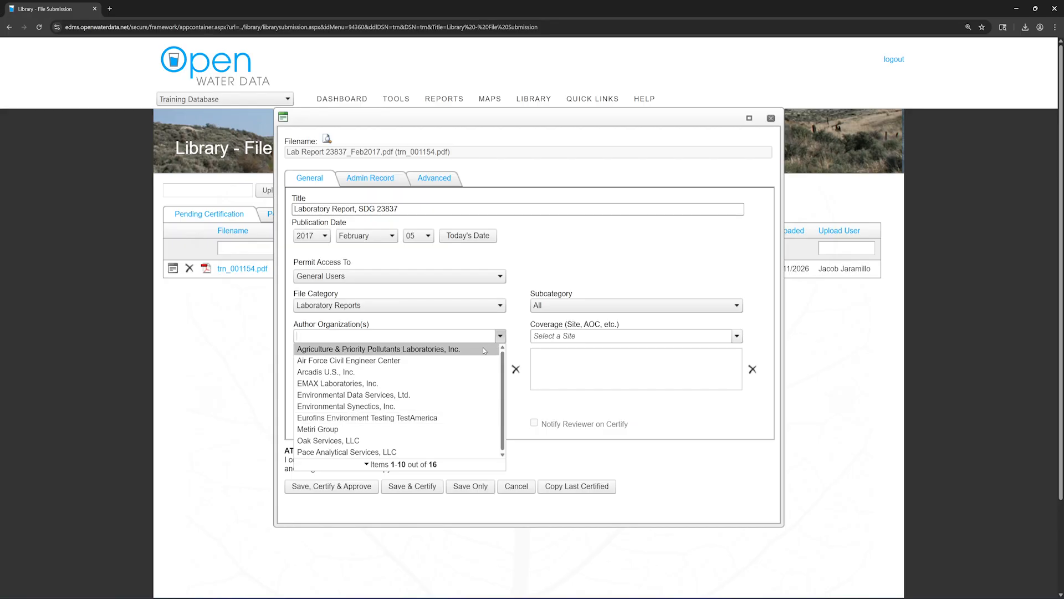
click(484, 349)
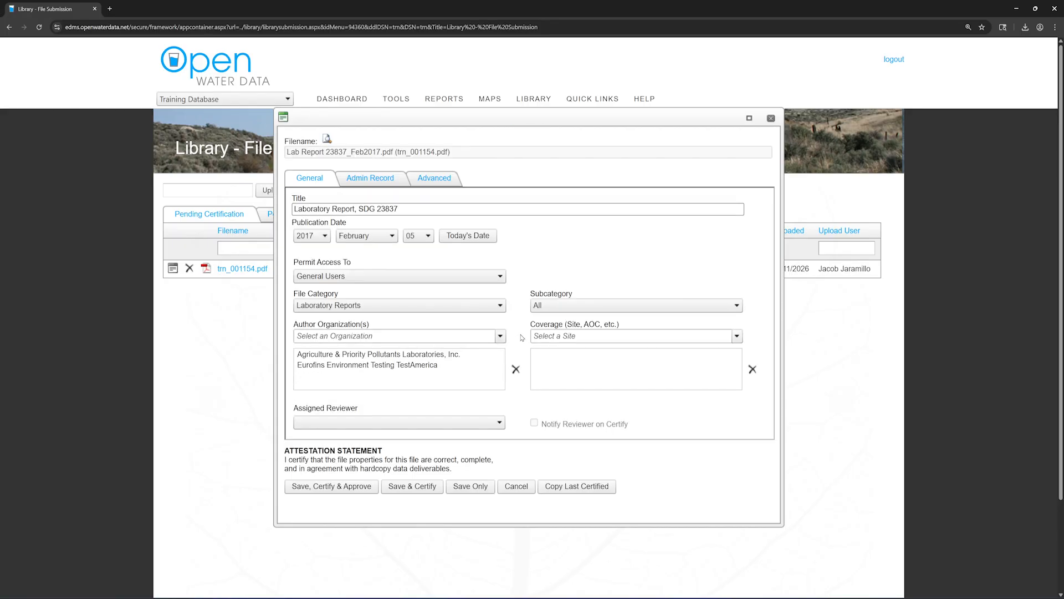
Remove Agriculture & Priority Pollutants Laboratories, Inc. from the author organizations and add PFAS Investigation as the coverage site.
click(471, 354)
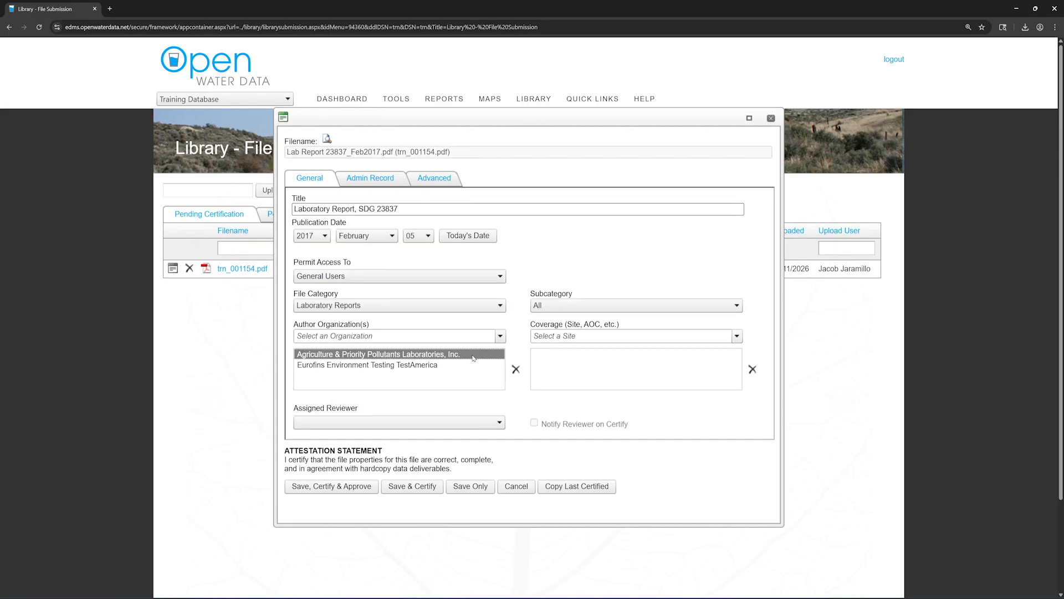
click(515, 374)
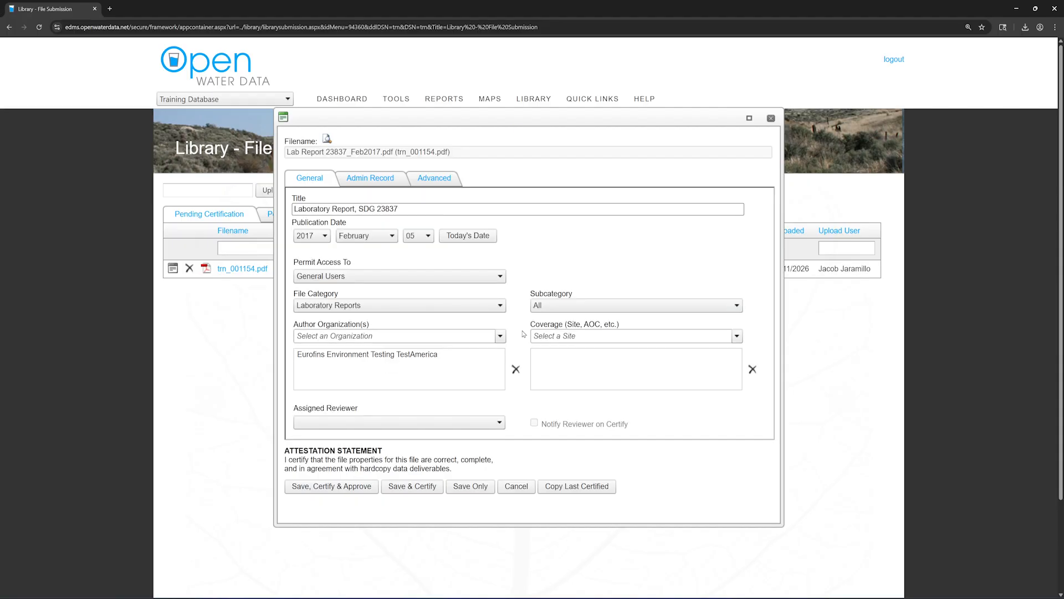
click(736, 336)
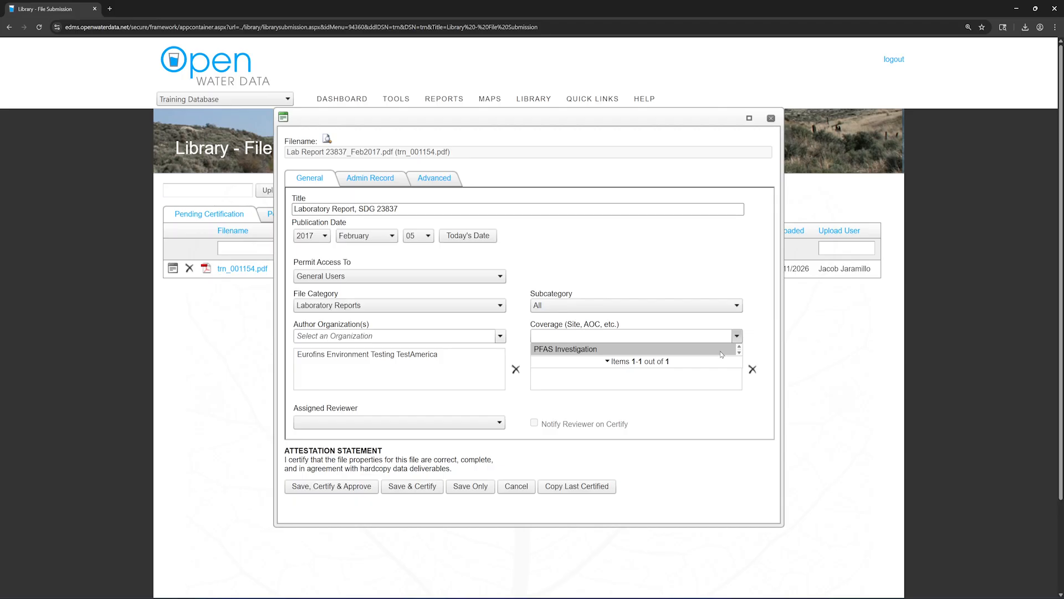
click(721, 355)
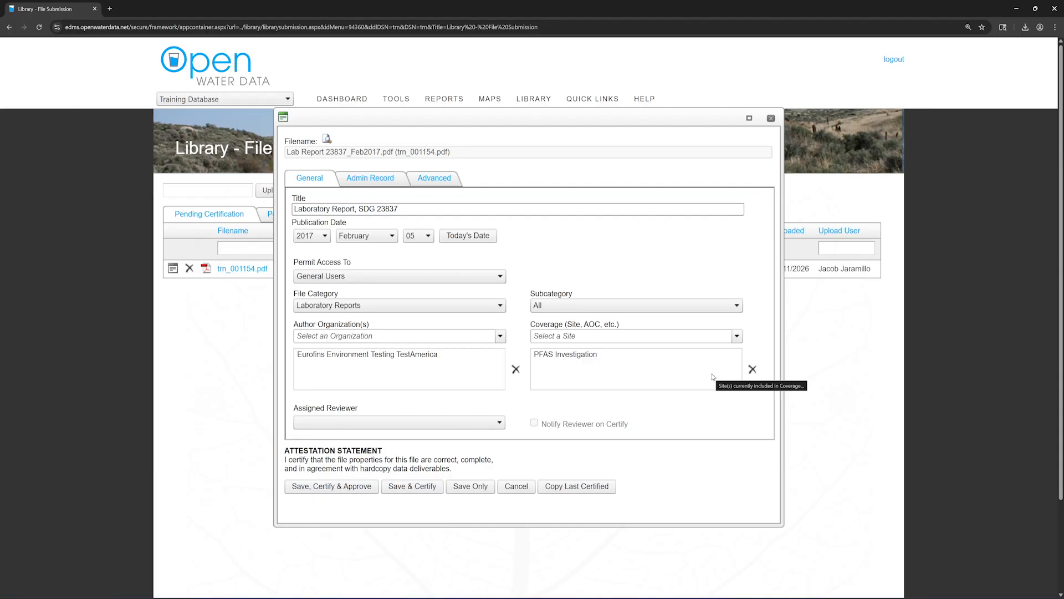
click(715, 355)
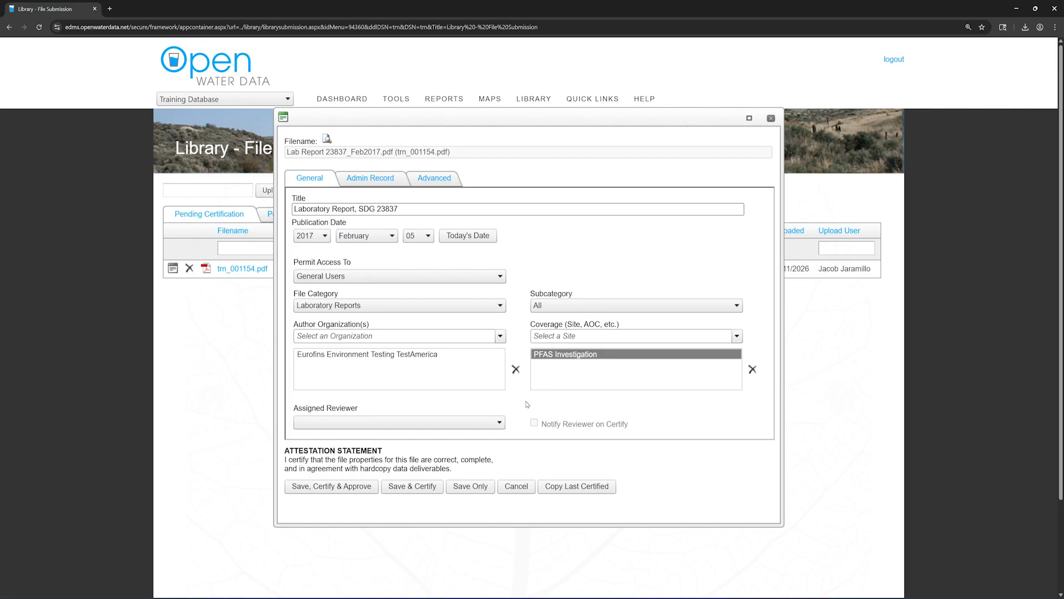
Assign a reviewer with notification on certification enabled, and save and certify the file properties.
click(501, 424)
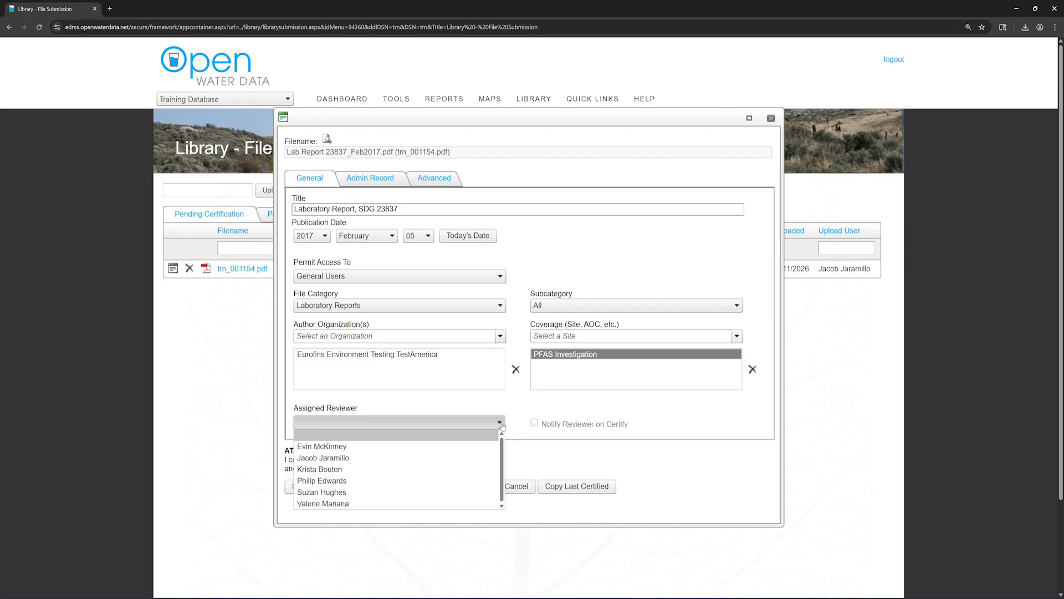
click(493, 457)
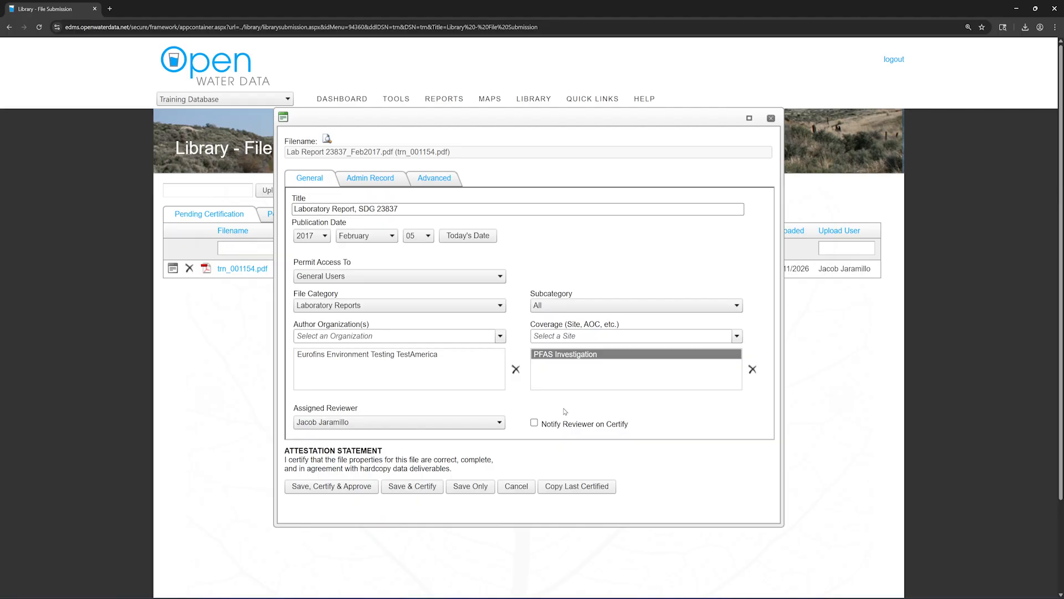
click(539, 429)
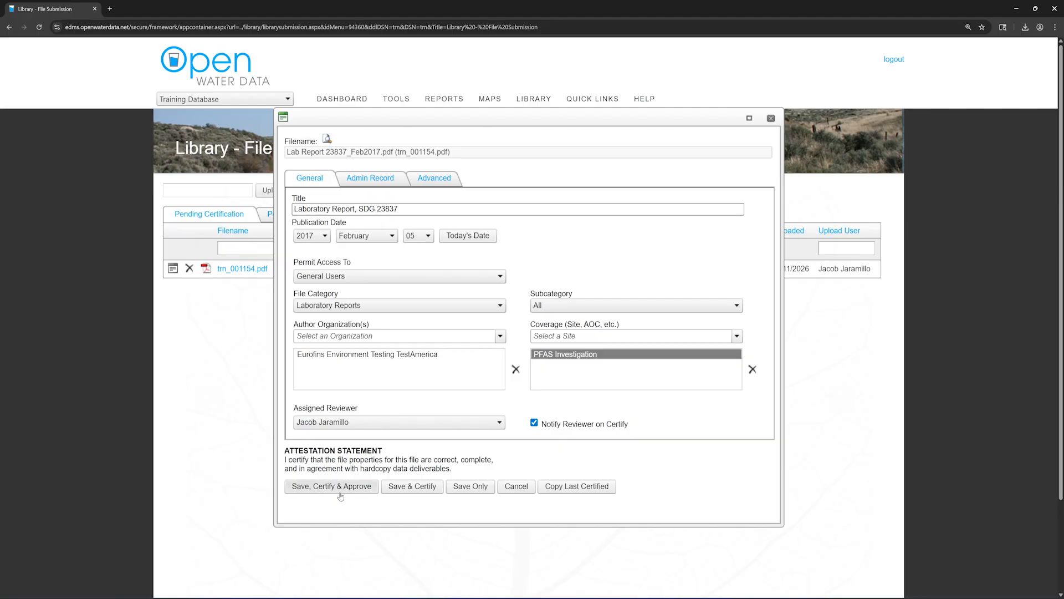
click(408, 496)
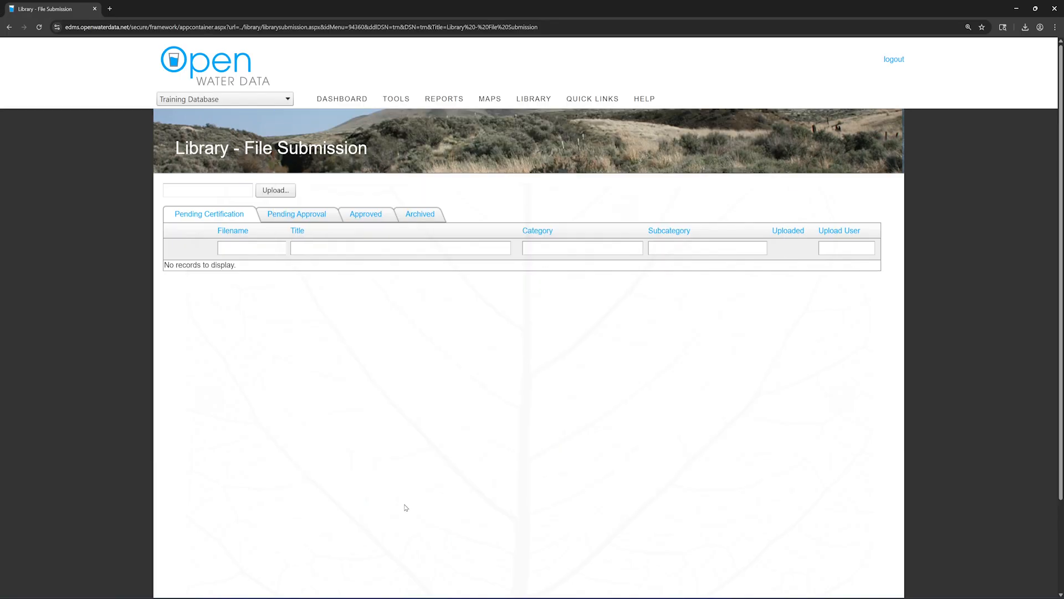
View the library files pending approval and open the Library Index Report.
click(331, 217)
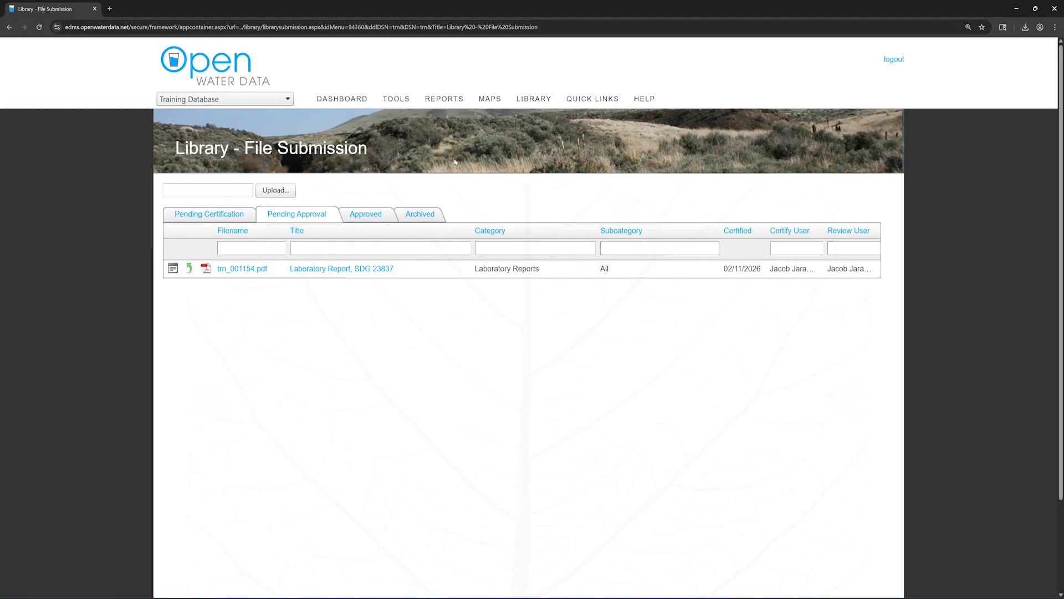
mouse_move(445, 104)
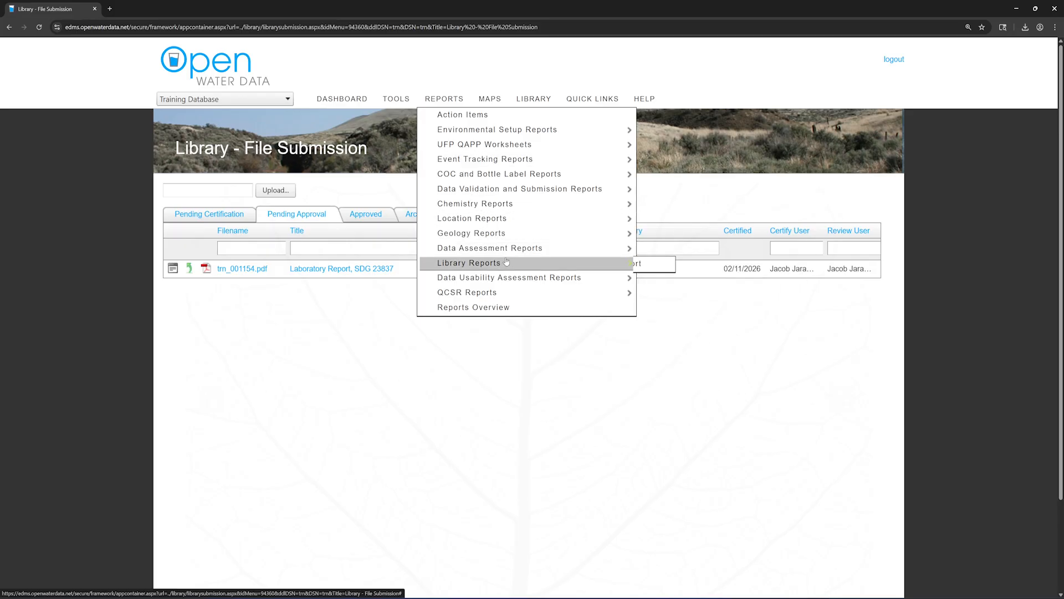
mouse_move(632, 265)
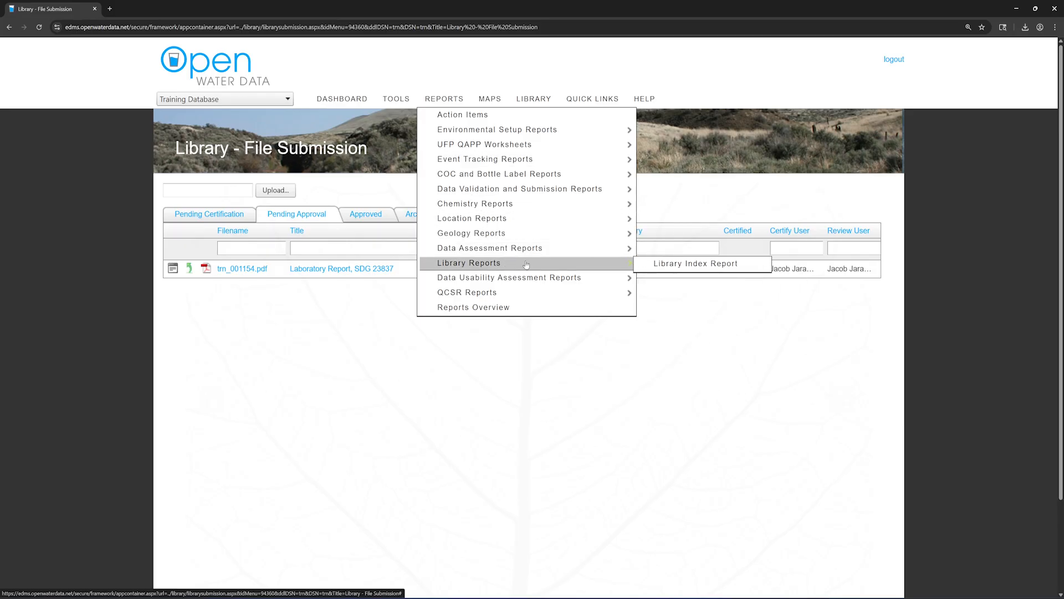
click(750, 268)
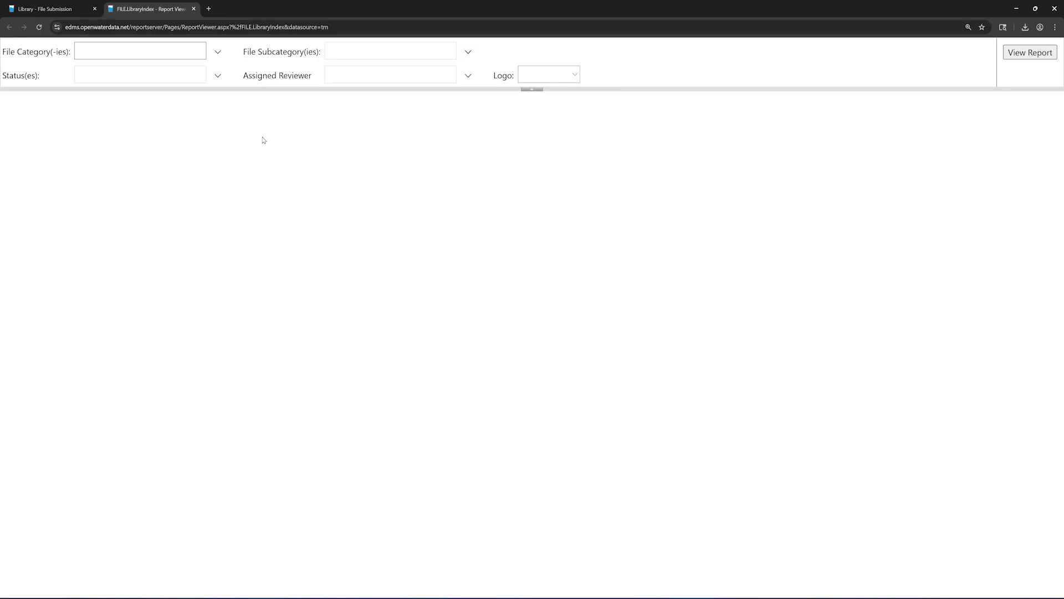
Filter the Library Index Report to the Laboratory Reports file category with subcategory All.
click(217, 53)
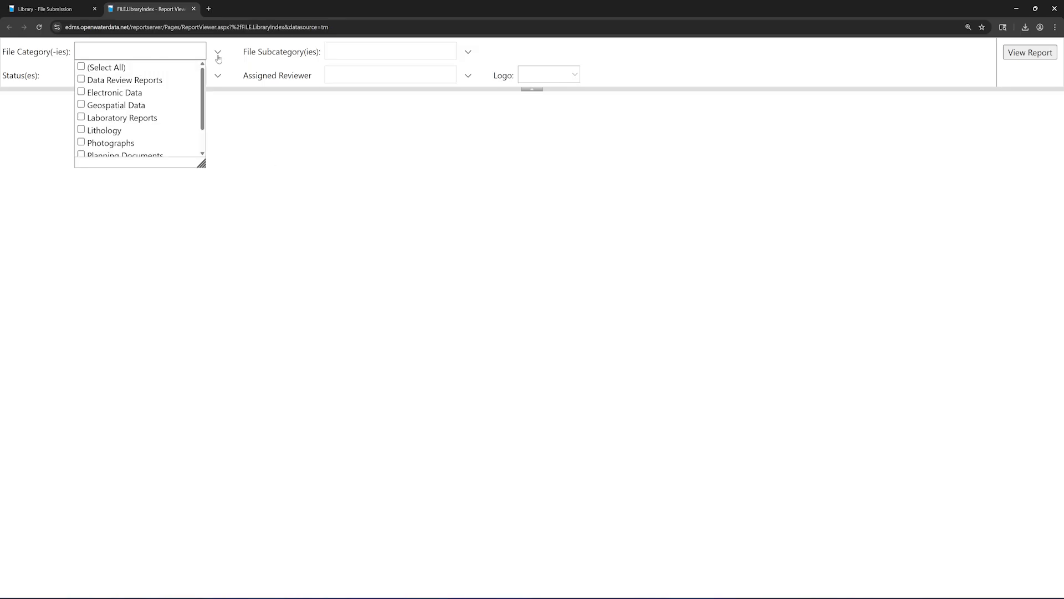
click(90, 120)
click(284, 121)
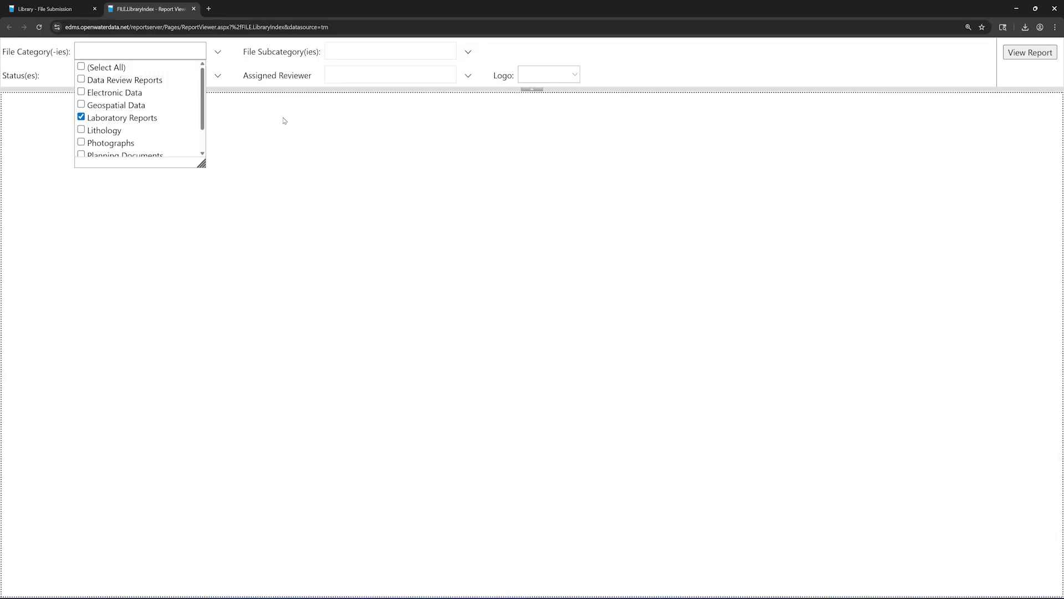
click(465, 53)
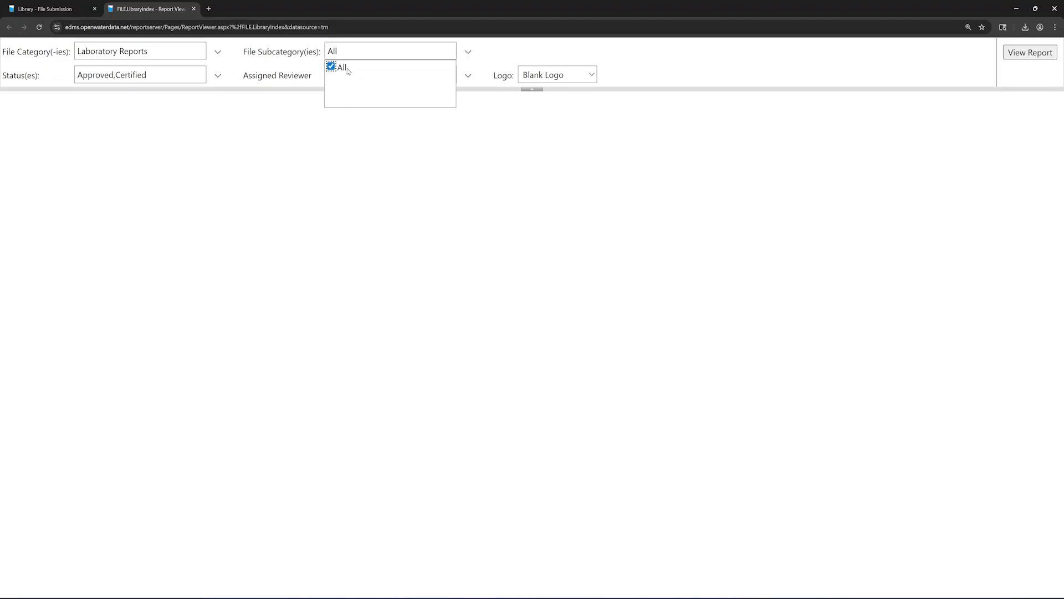
click(371, 161)
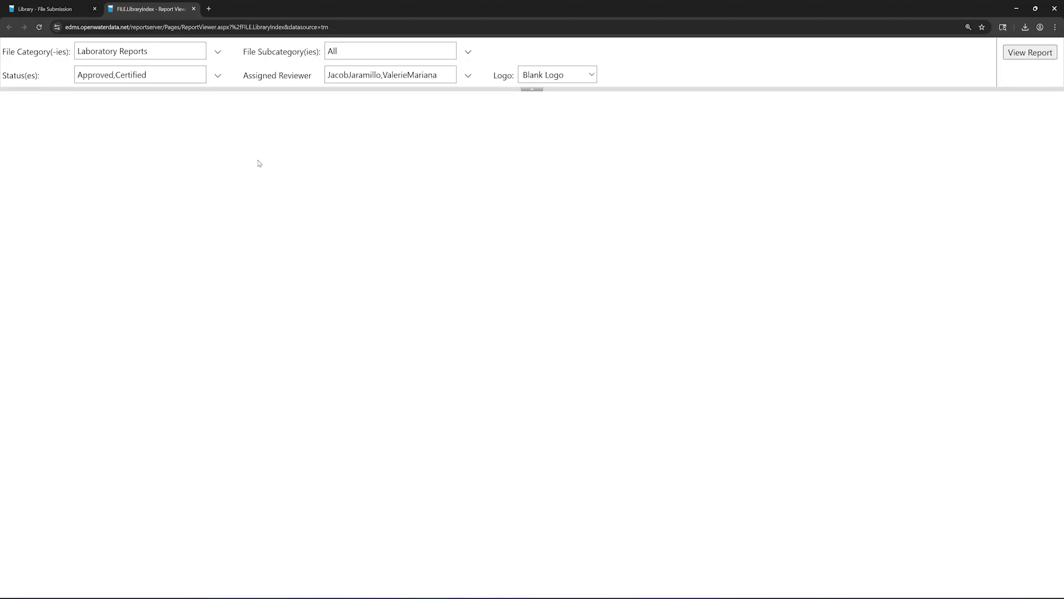
Exclude Approved files from the report's statuses so only Certified remains selected.
click(219, 75)
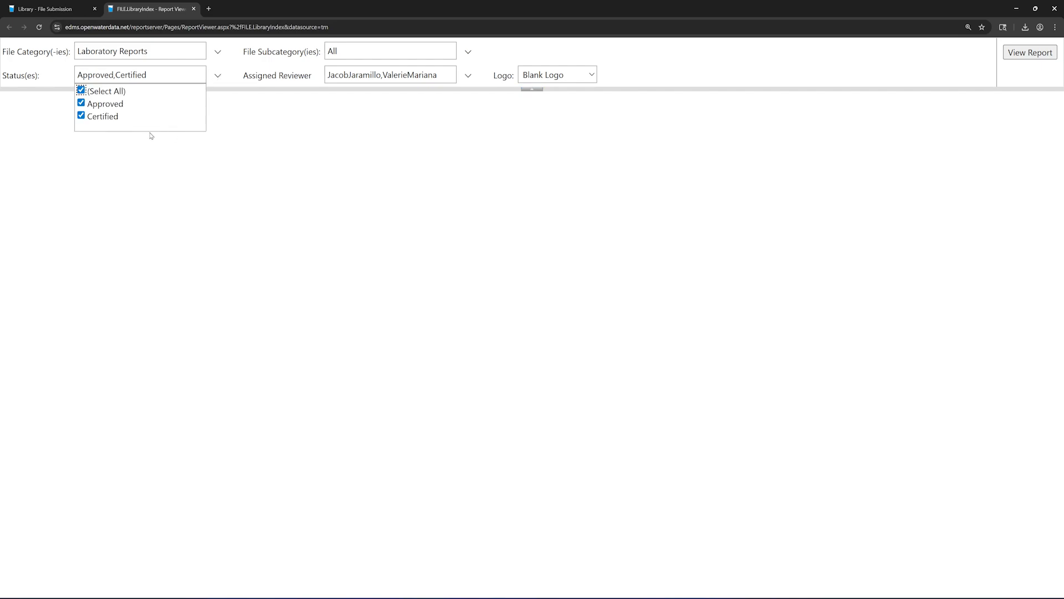
click(81, 103)
click(413, 113)
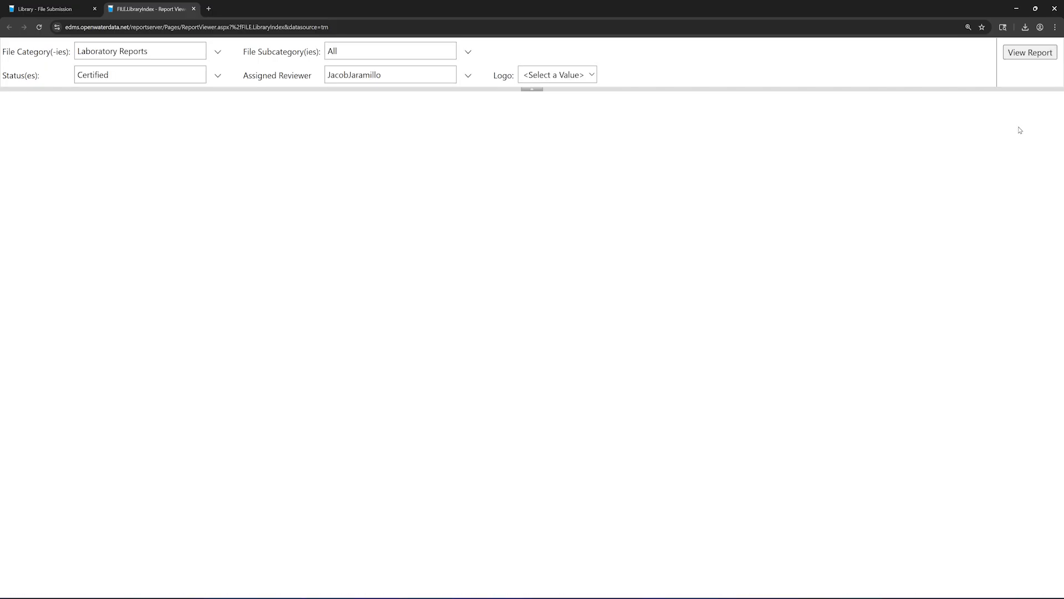
Generate the Library Index Report with Blank Logo and display it at 150% zoom.
click(590, 79)
click(554, 119)
click(1025, 58)
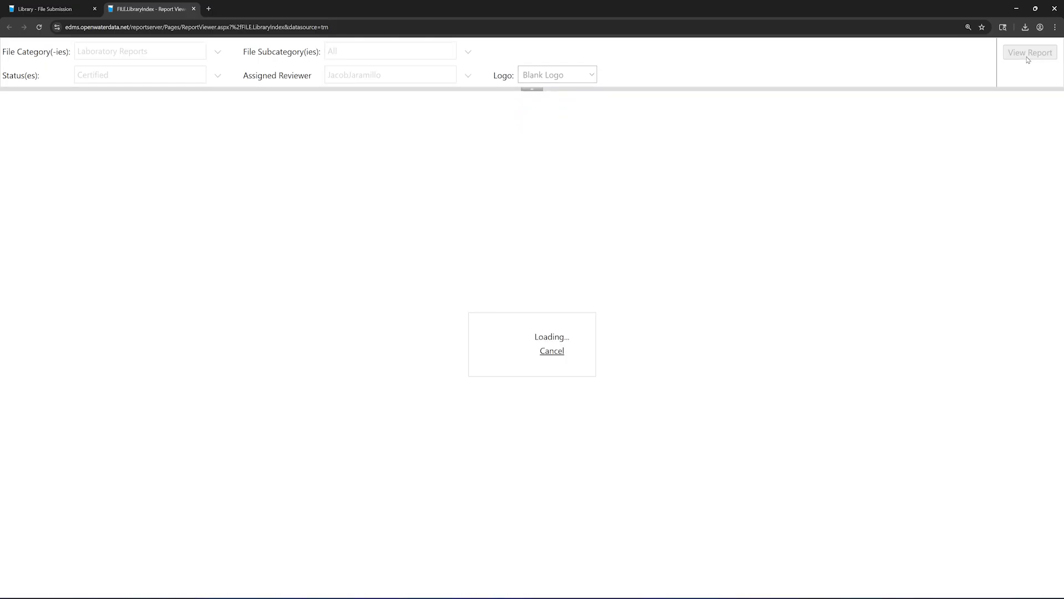
click(301, 107)
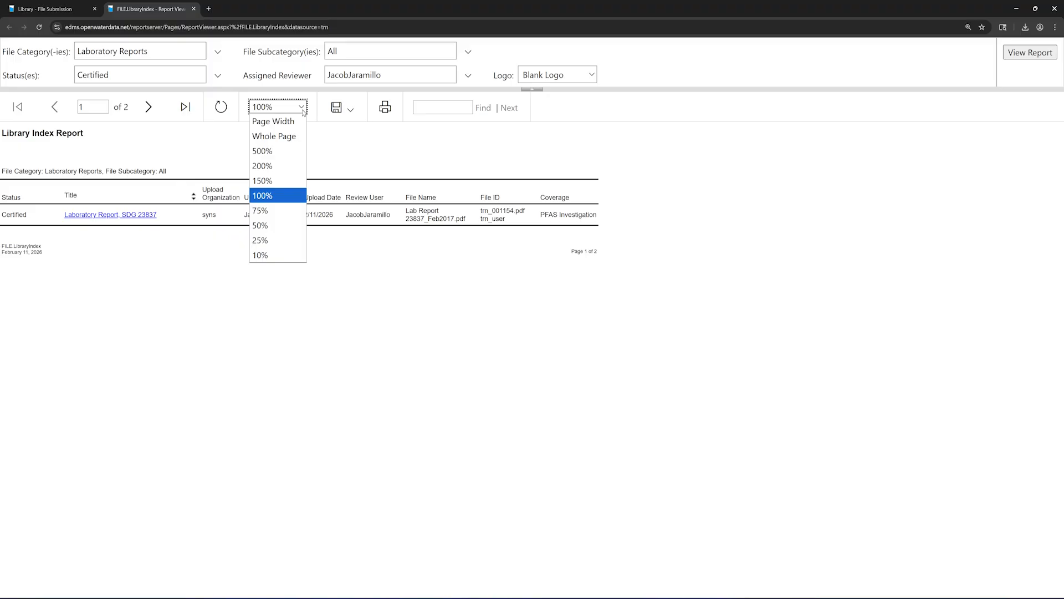
click(283, 178)
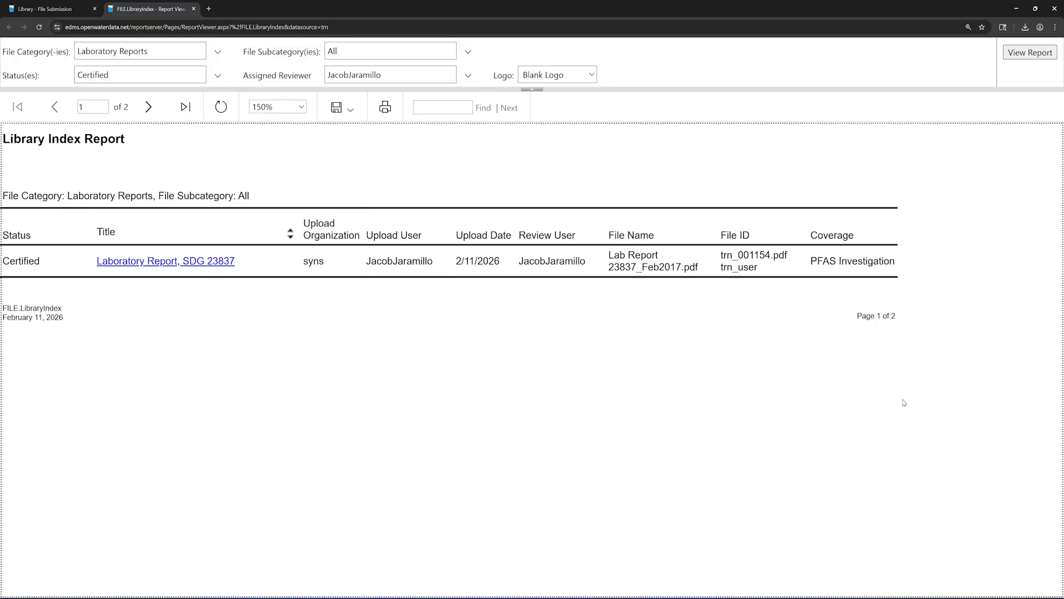